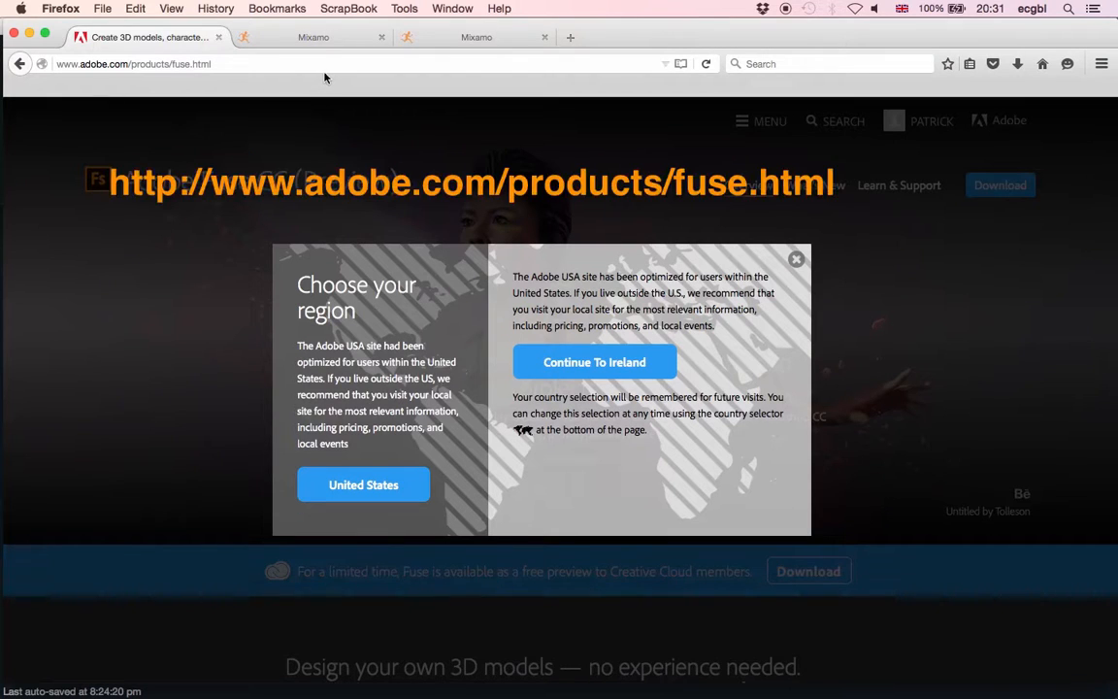
click(306, 39)
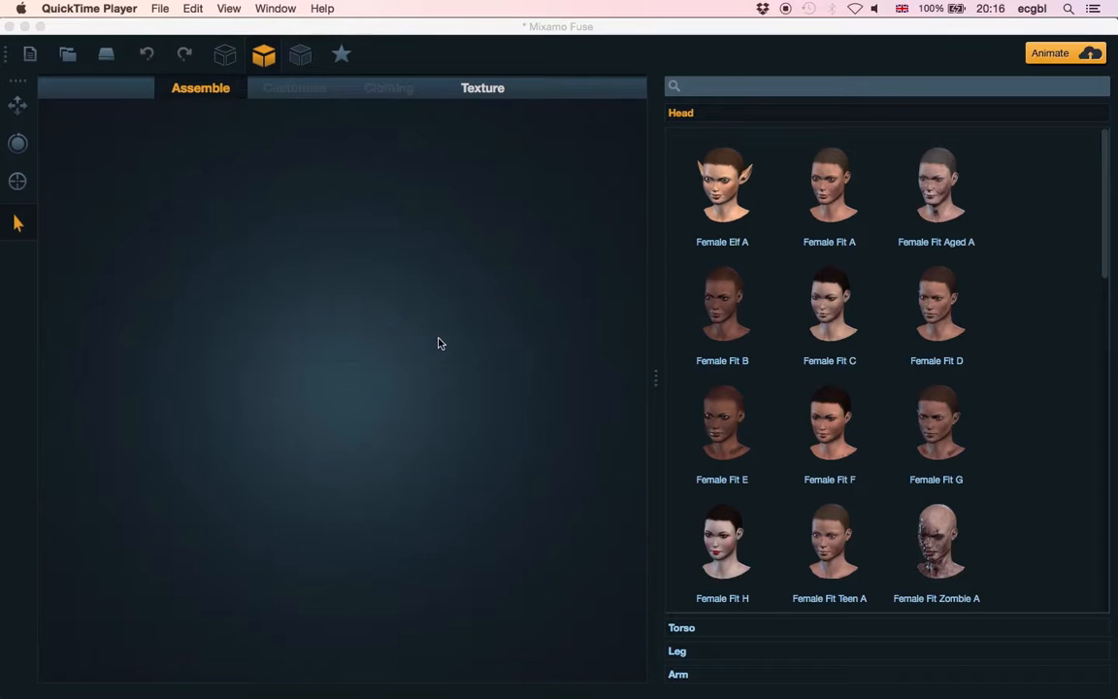
Start the character with the Male Fit Teen A head and add a scarred torso
scroll(757, 345, down, 15)
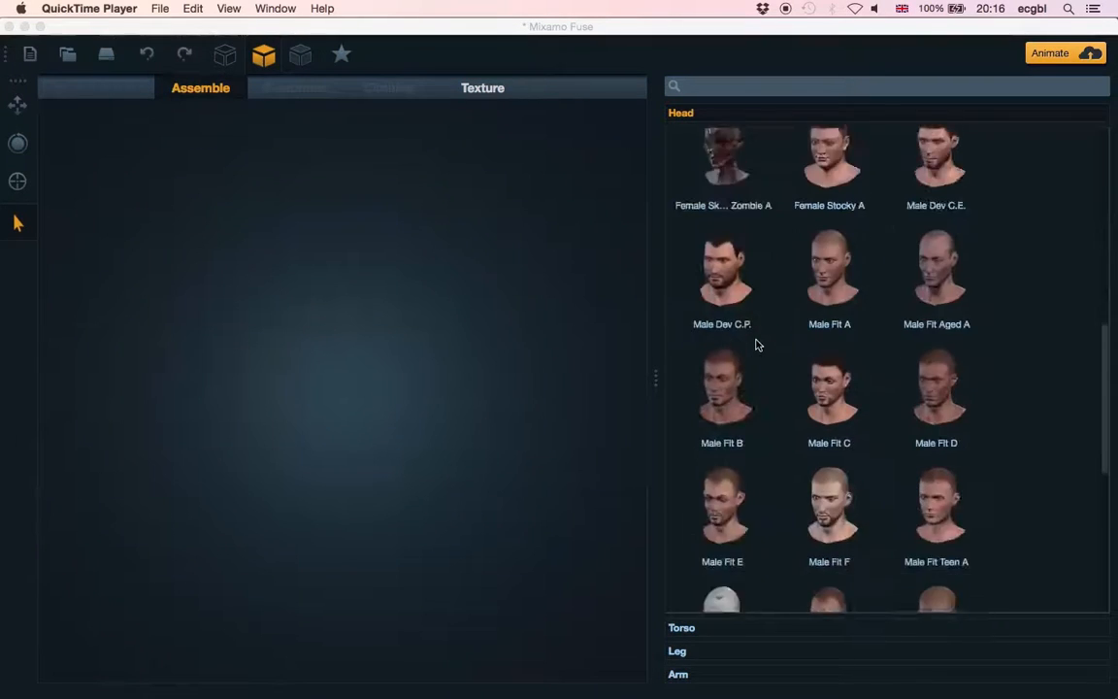
scroll(757, 344, down, 5)
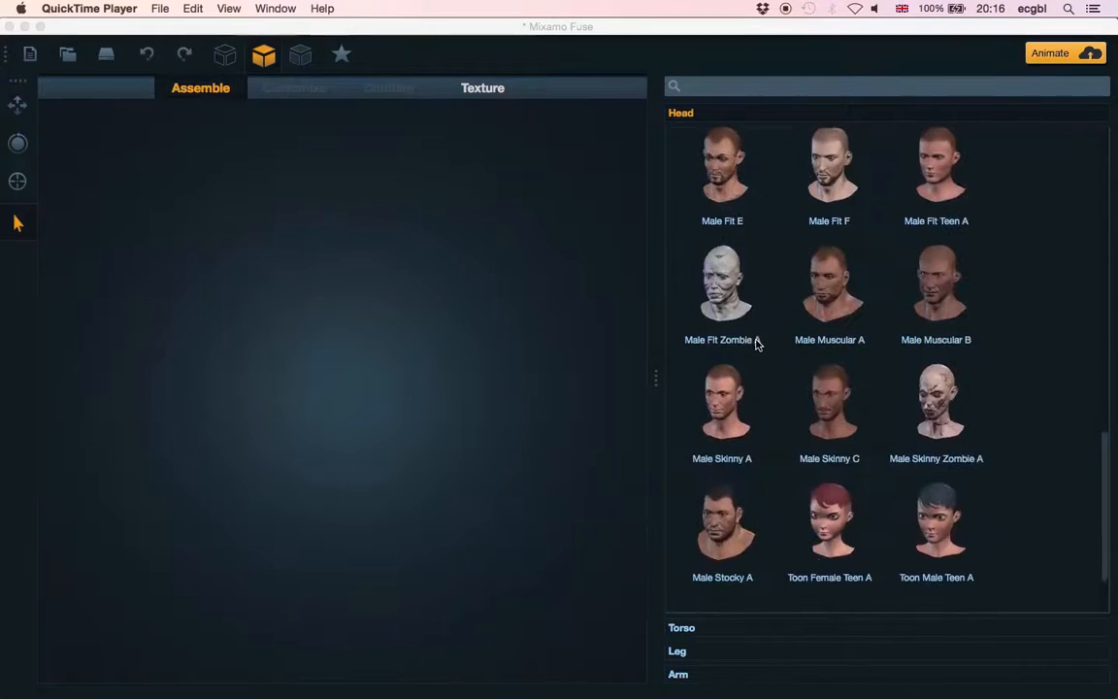
scroll(758, 345, down, 2)
scroll(759, 344, up, 2)
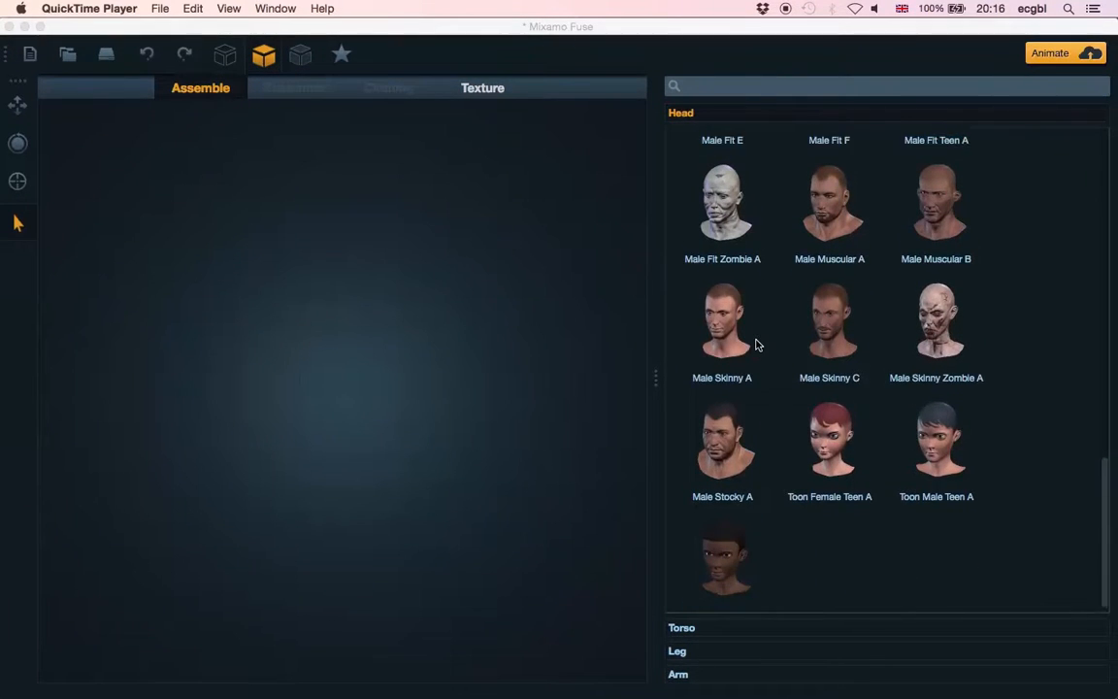
scroll(757, 344, up, 3)
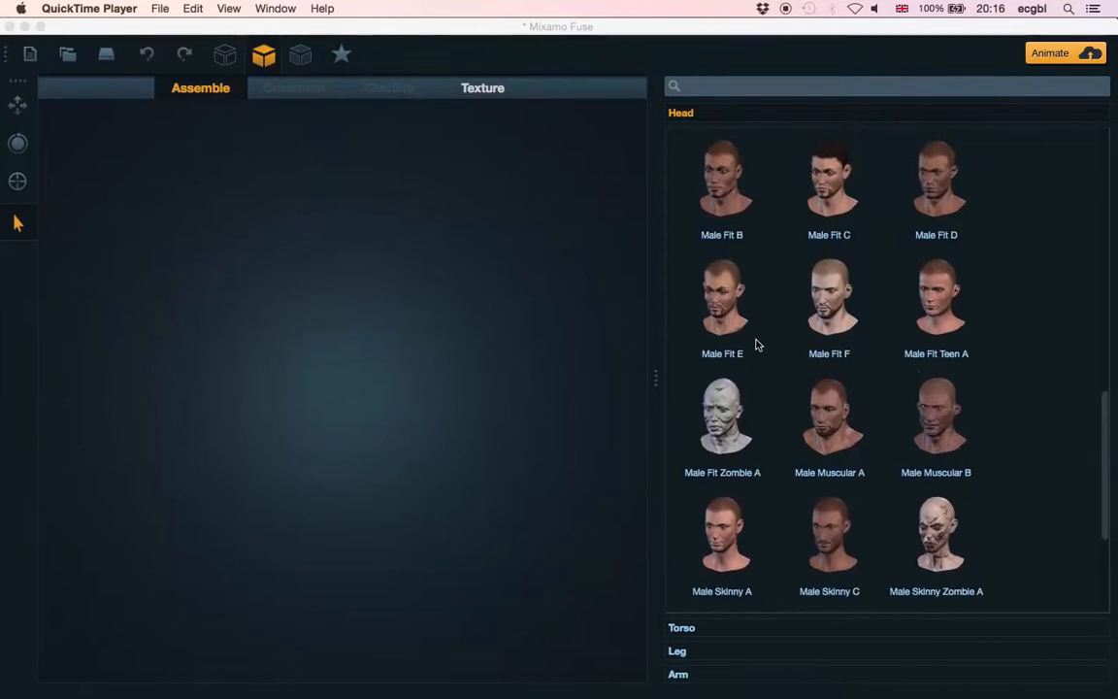
click(930, 291)
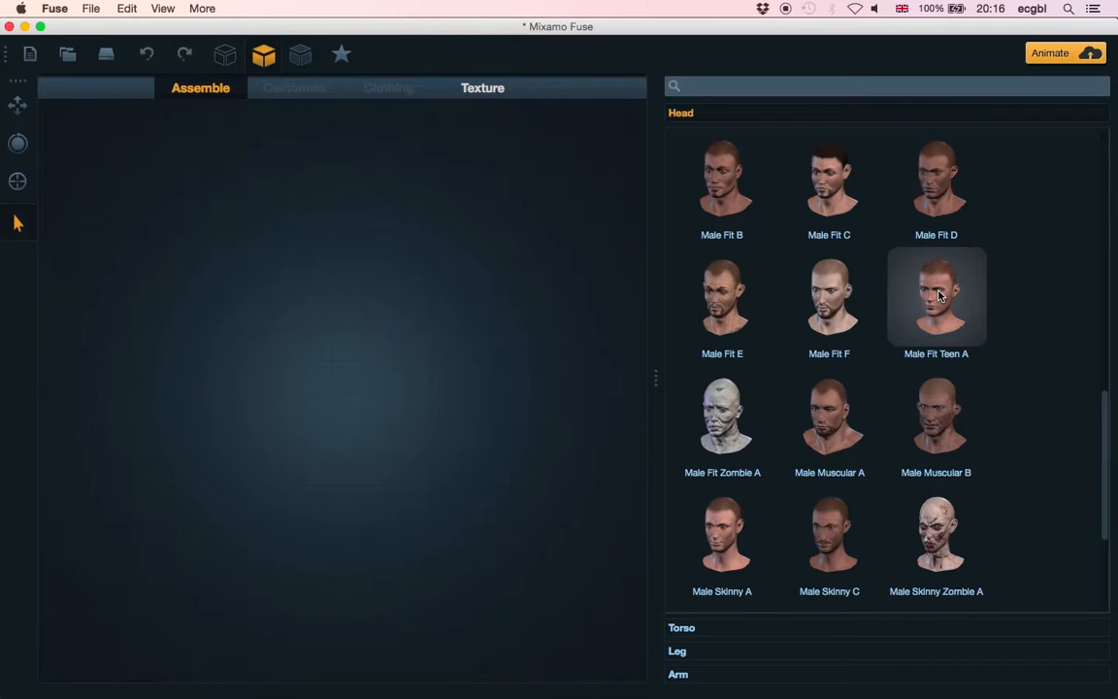
click(934, 295)
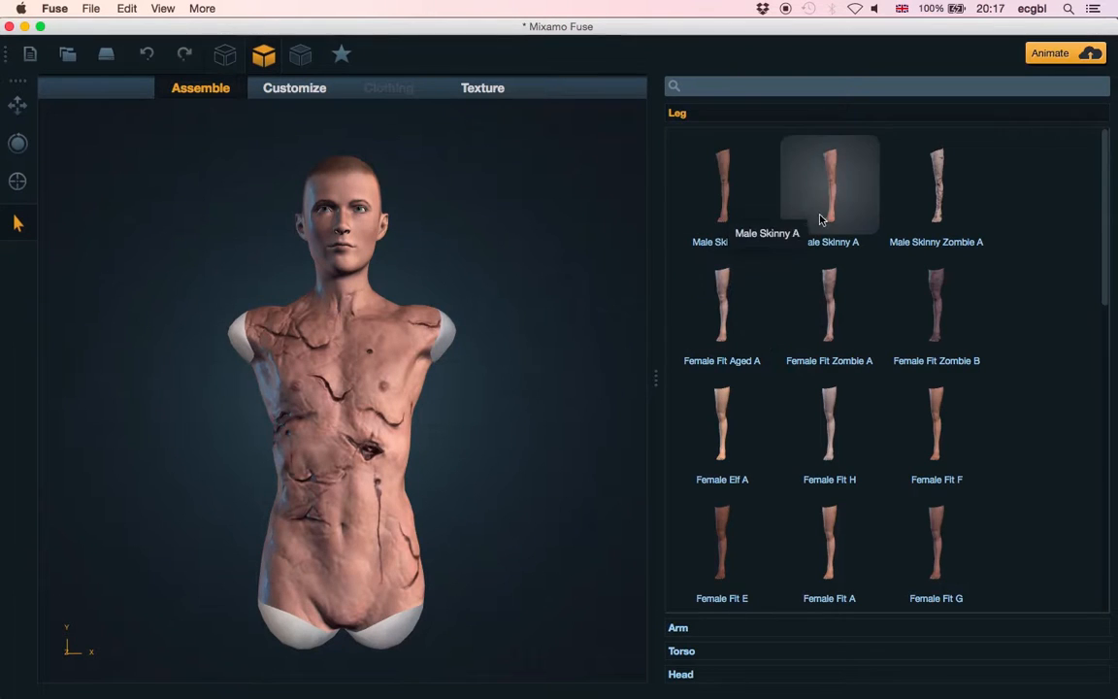
Attach a pair of Male Fit legs to the torso
scroll(771, 439, down, 1)
scroll(772, 438, down, 5)
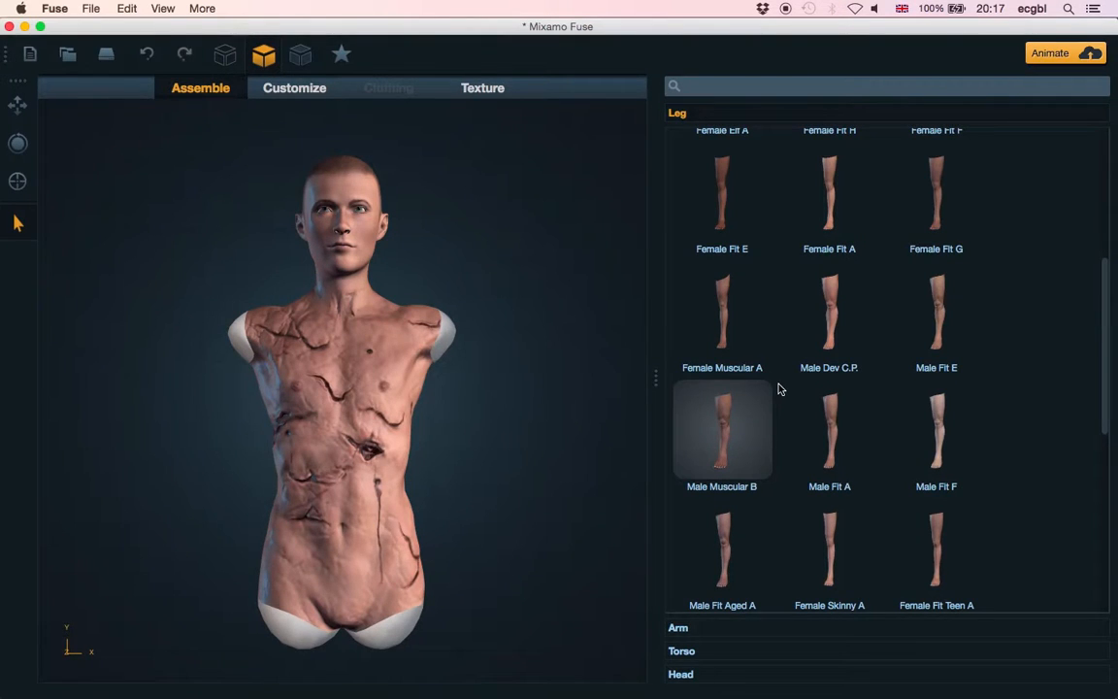
click(879, 393)
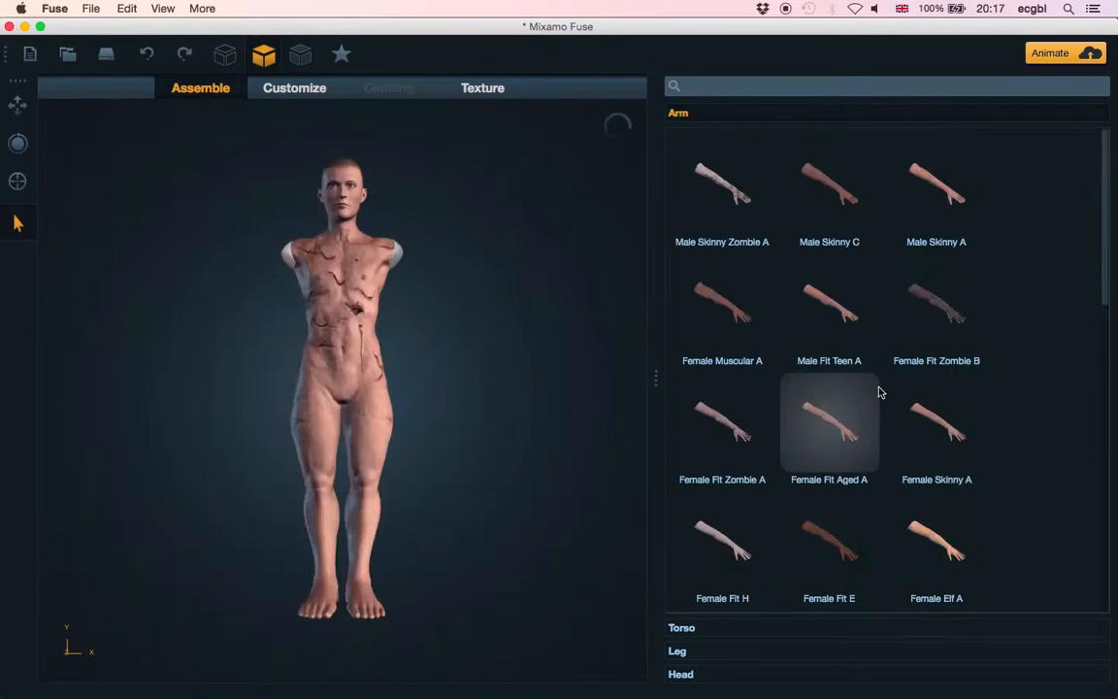
Complete the body by attaching the Male Dev C.E. arms
scroll(878, 392, down, 5)
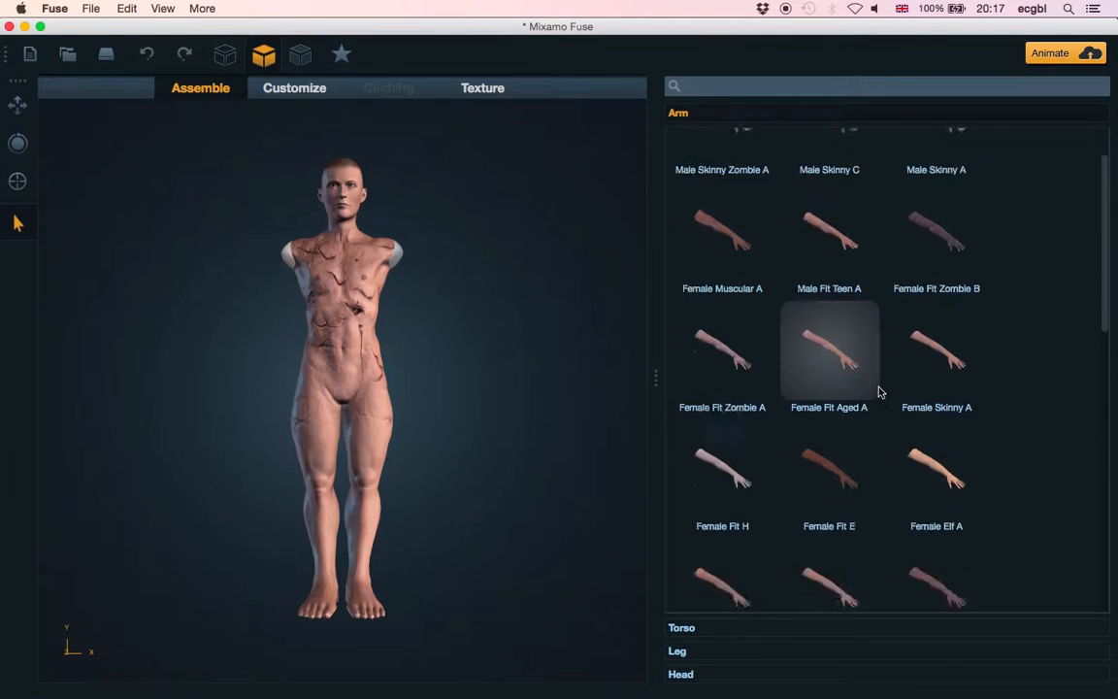
scroll(878, 392, down, 1)
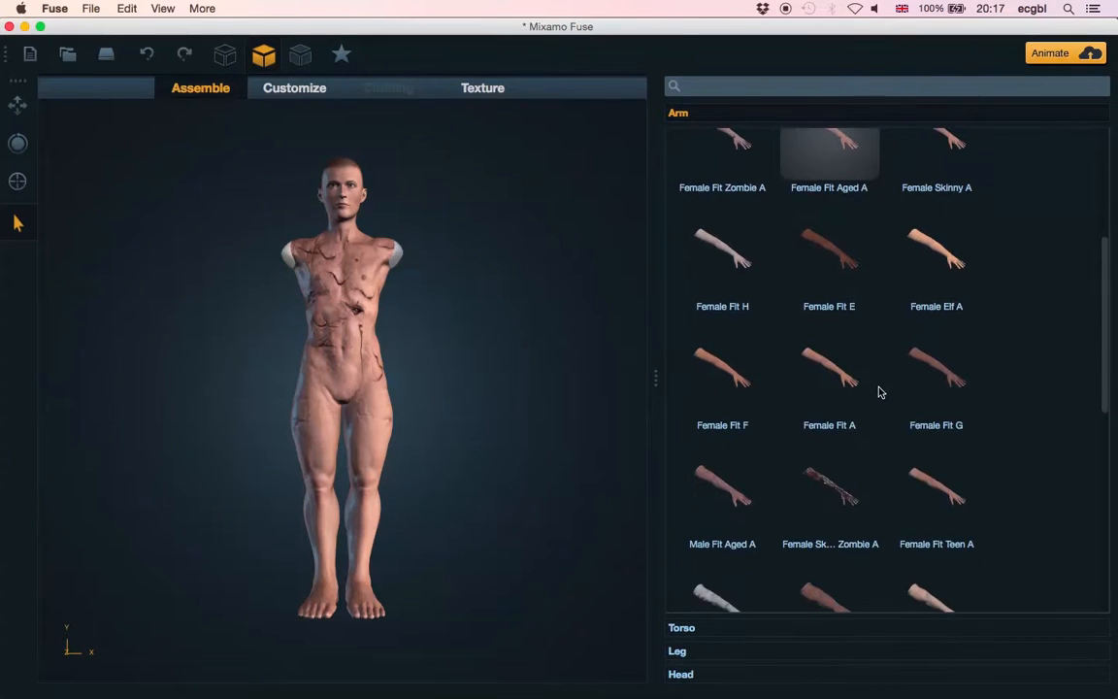
scroll(879, 393, down, 6)
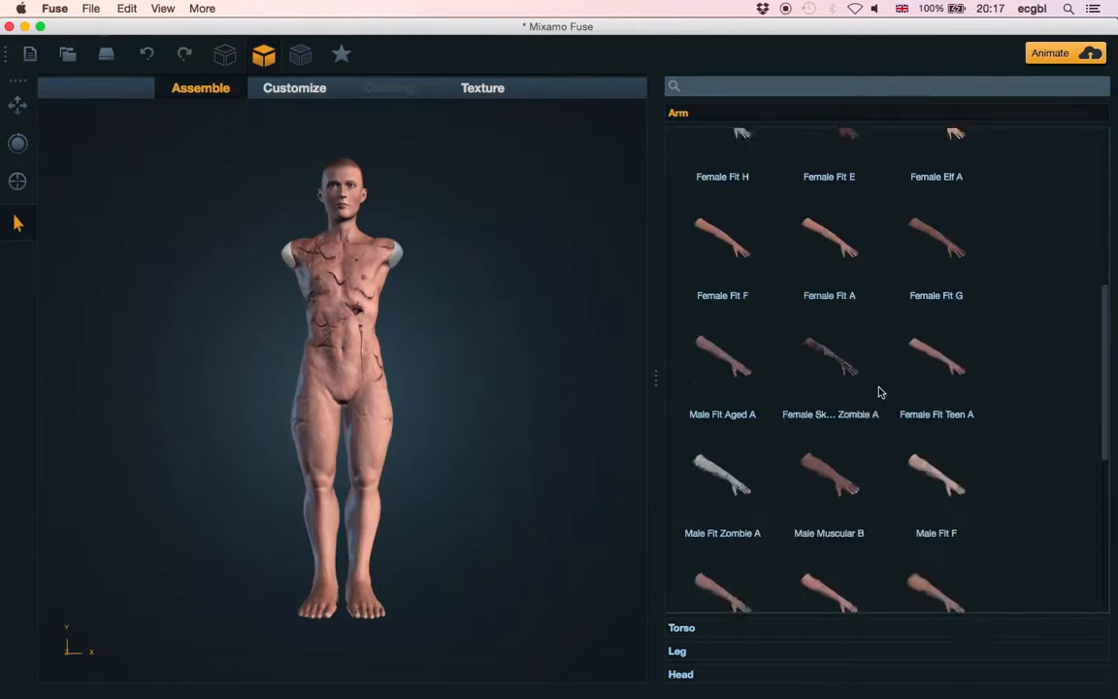
scroll(879, 392, down, 5)
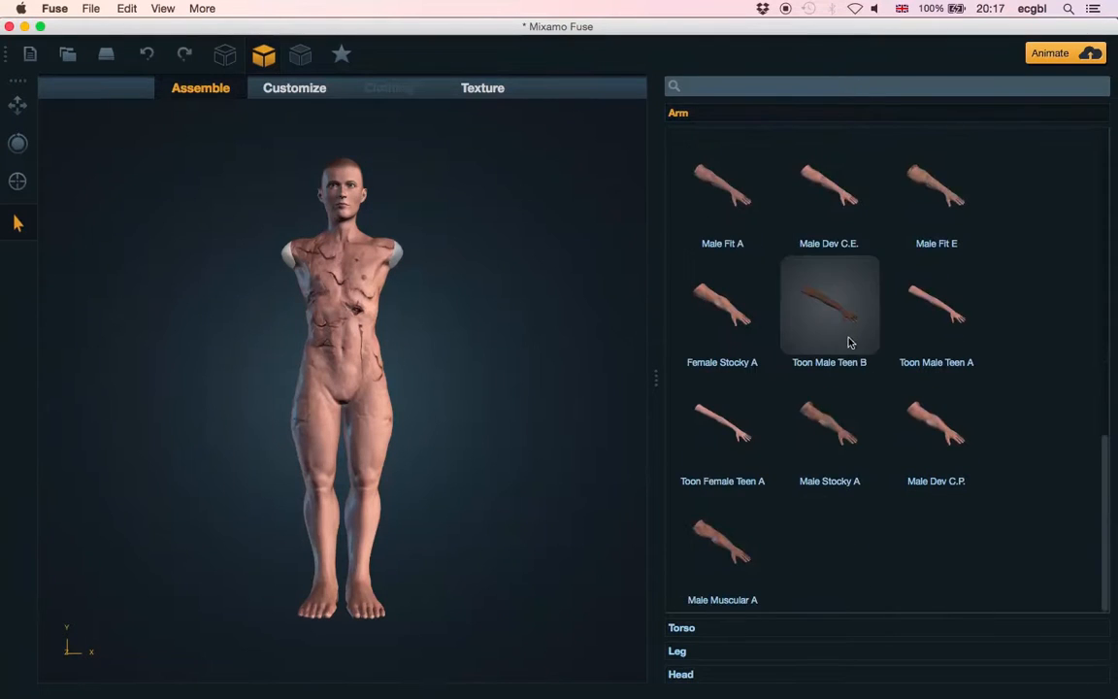
scroll(842, 227, up, 1)
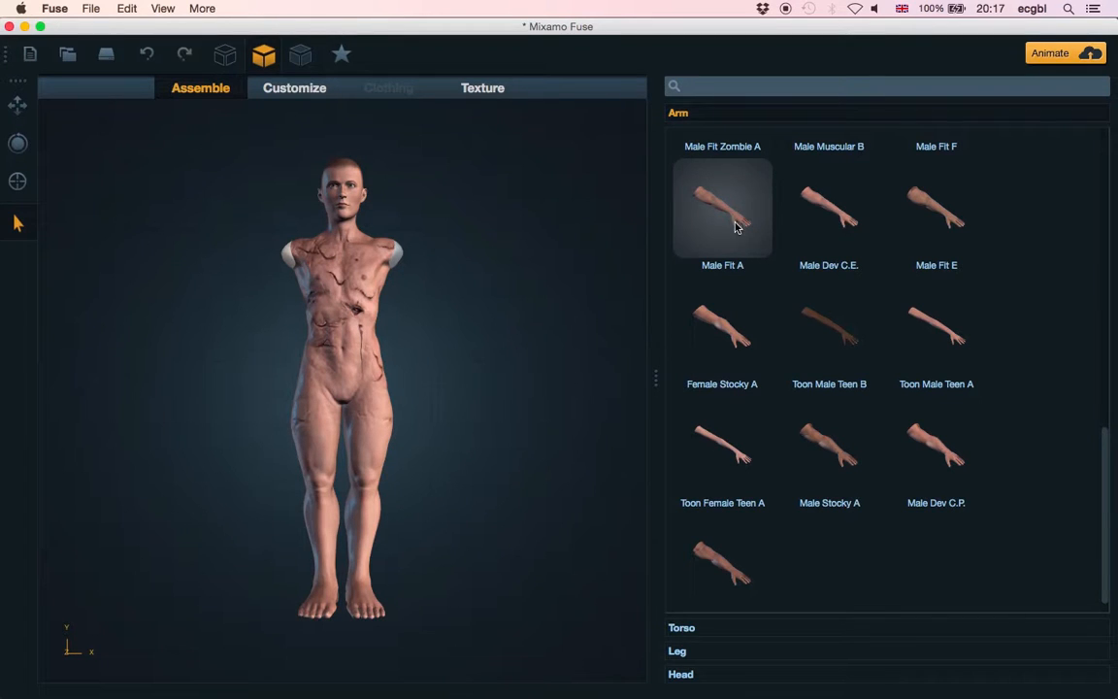
click(800, 234)
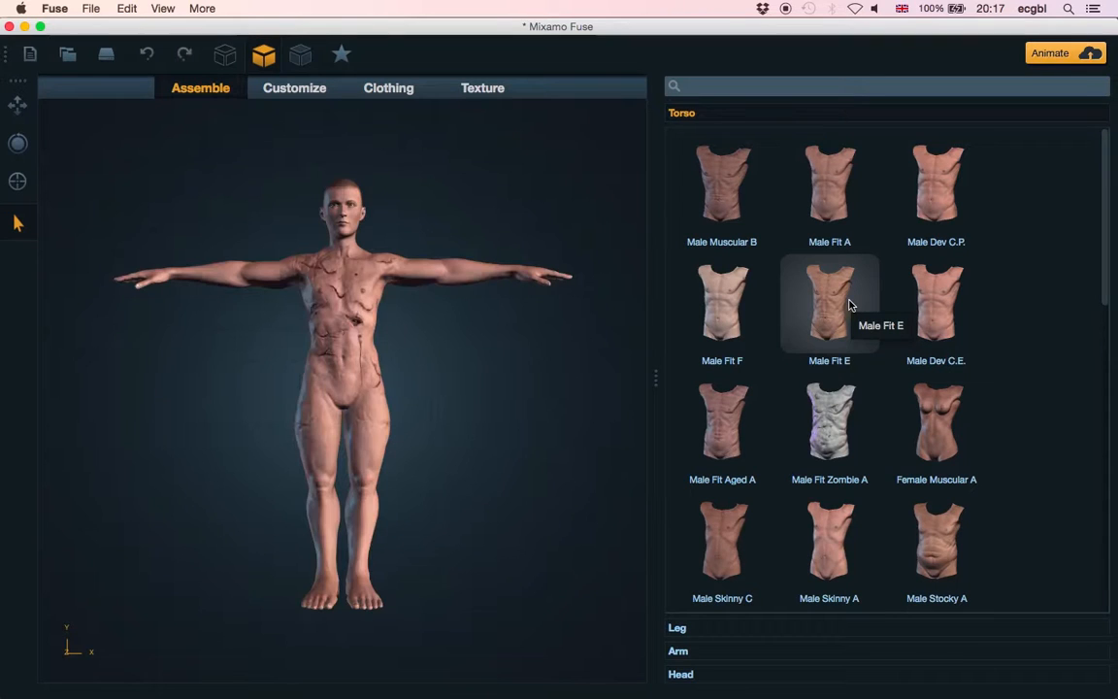
scroll(850, 306, down, 5)
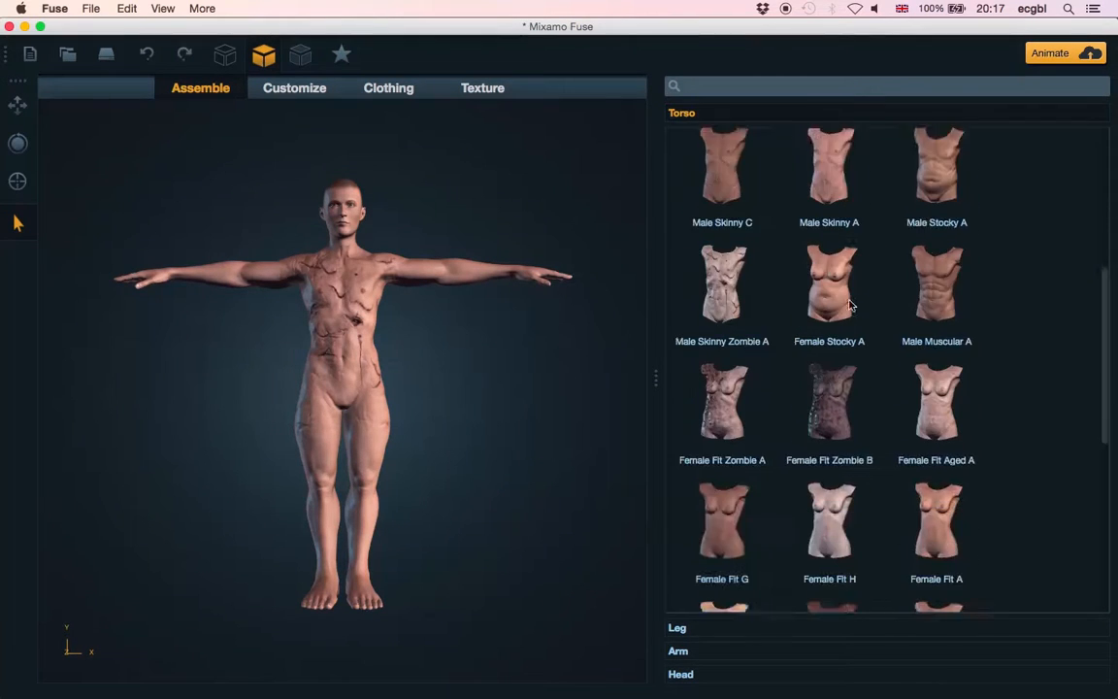
scroll(849, 306, down, 4)
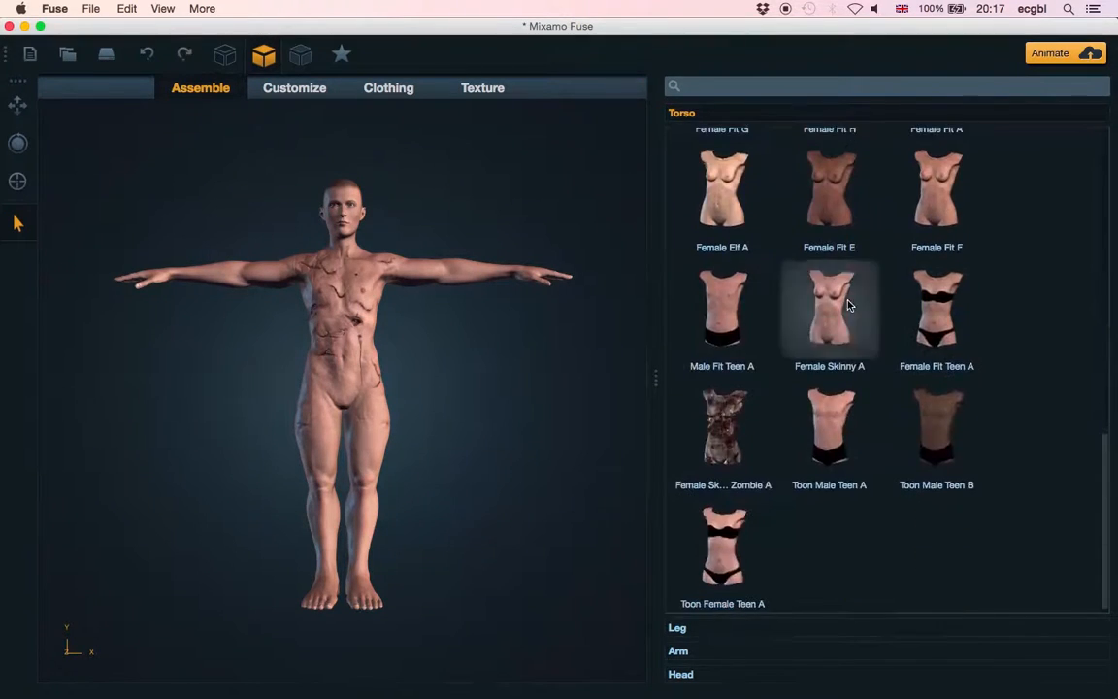
Dress the character in the camouflage ACU top and the matching ACU bottoms
click(370, 89)
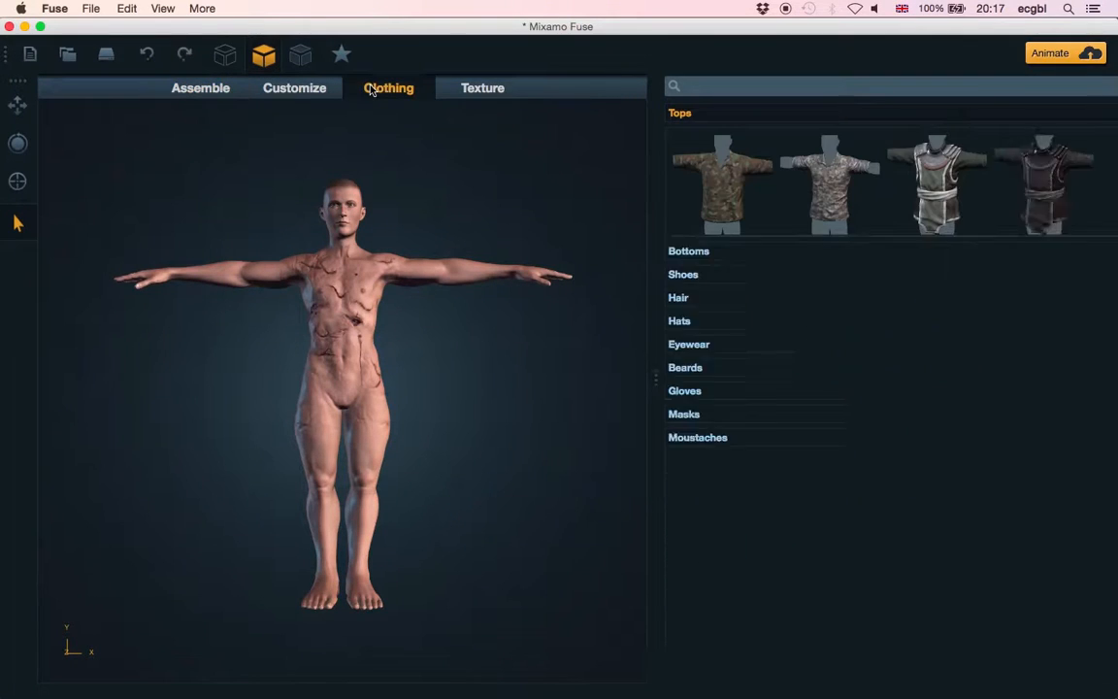
click(733, 195)
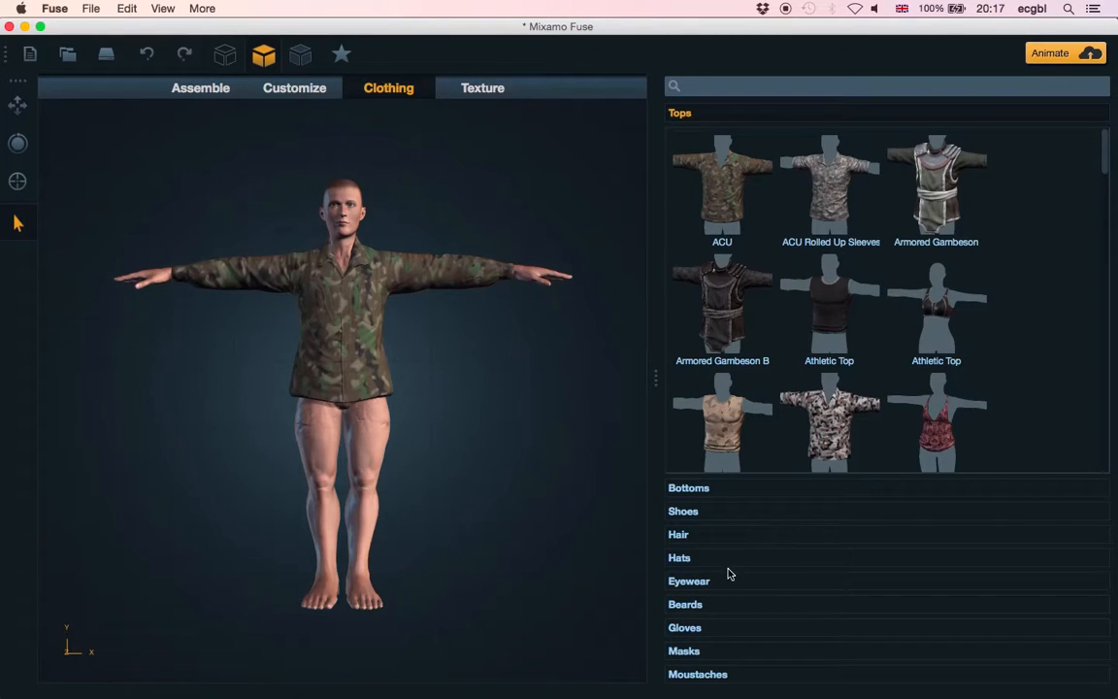
click(695, 488)
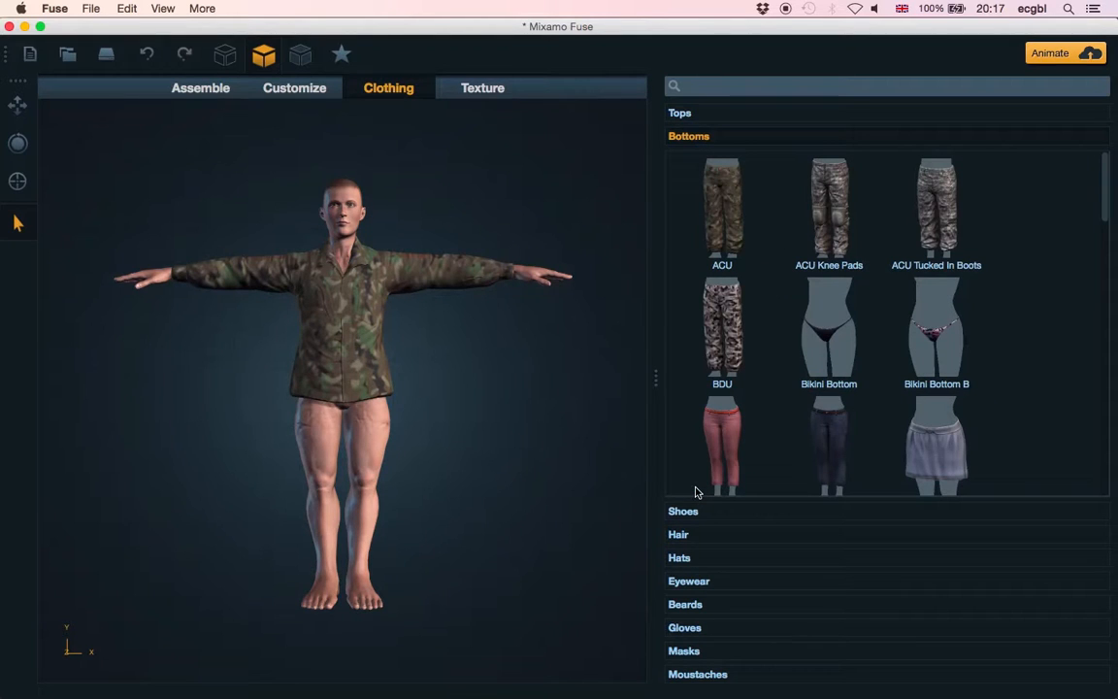
click(731, 241)
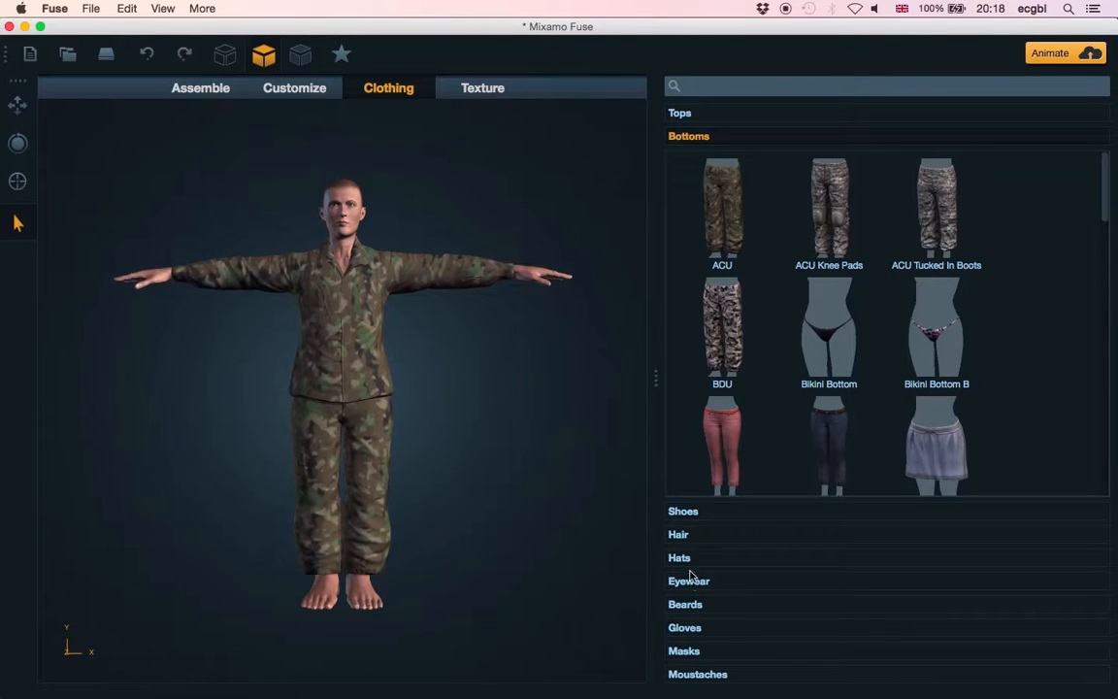
Put the Tactical Boot B shoes and the brown Baseball Cap on the character
click(684, 512)
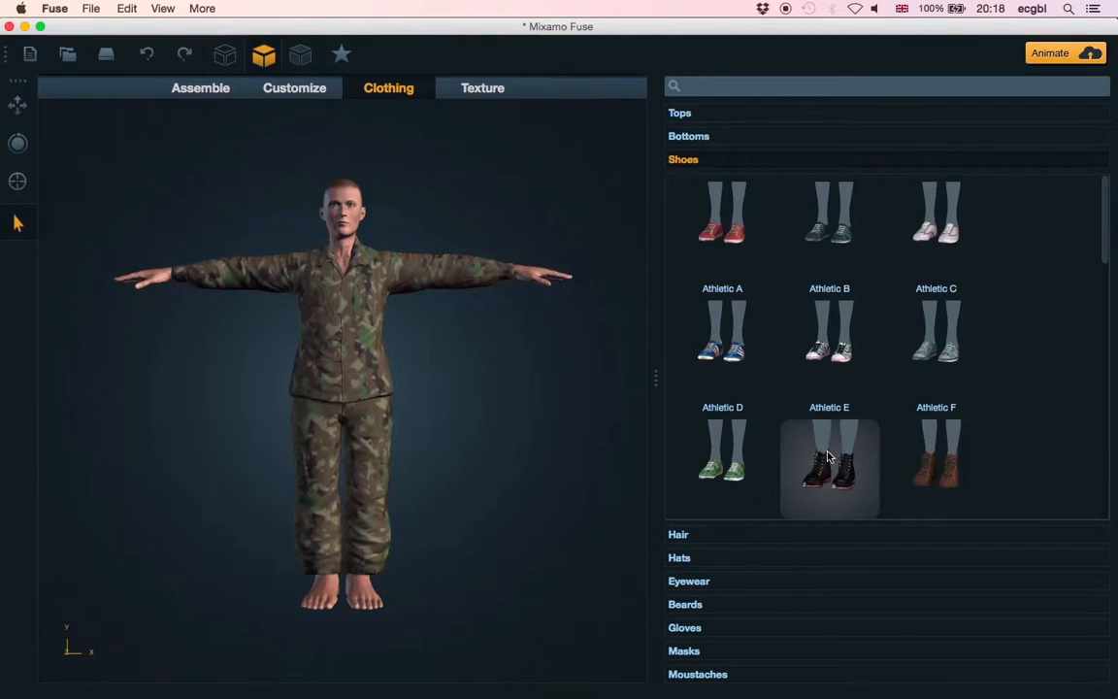
scroll(722, 453, down, 12)
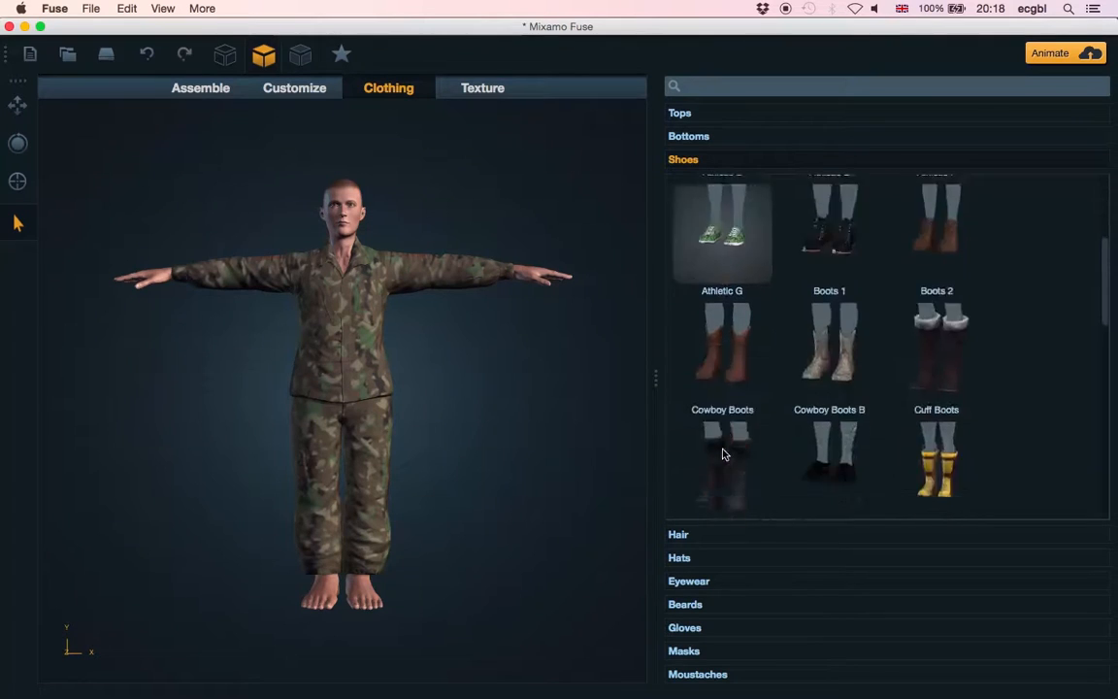
scroll(722, 453, down, 6)
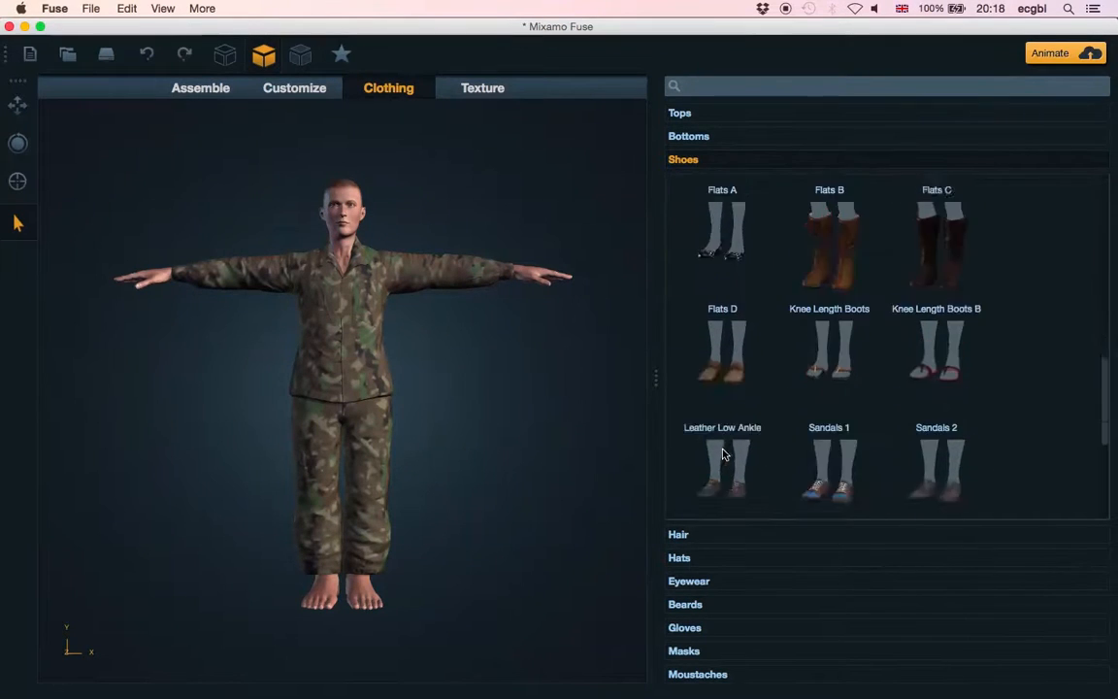
scroll(723, 454, down, 1)
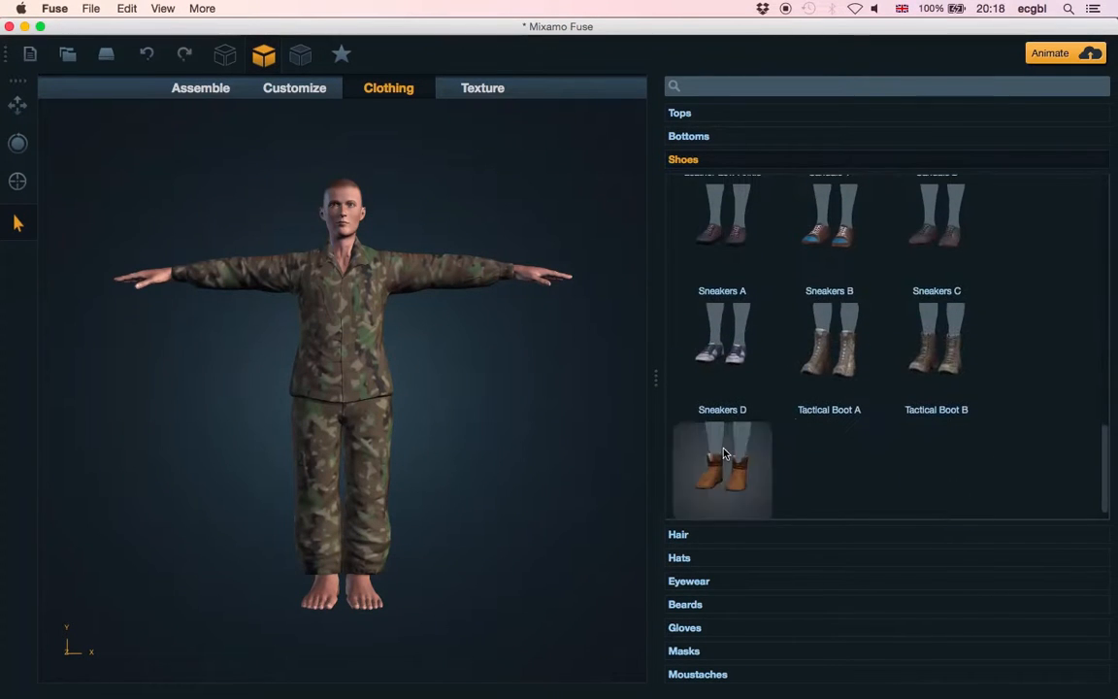
click(940, 376)
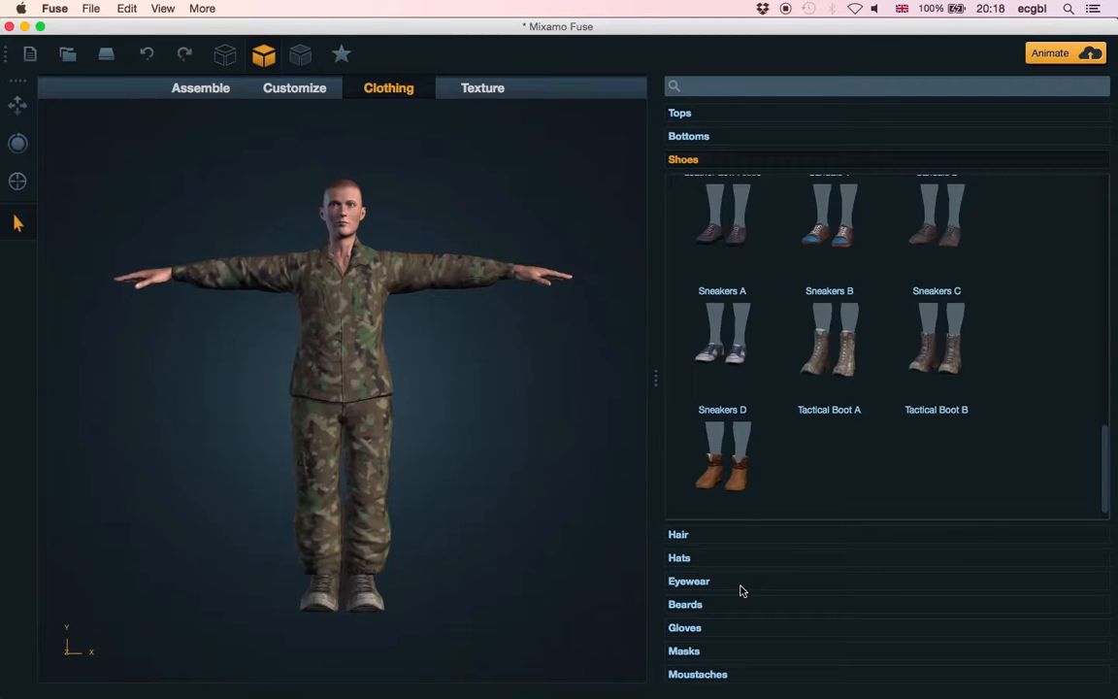
click(687, 559)
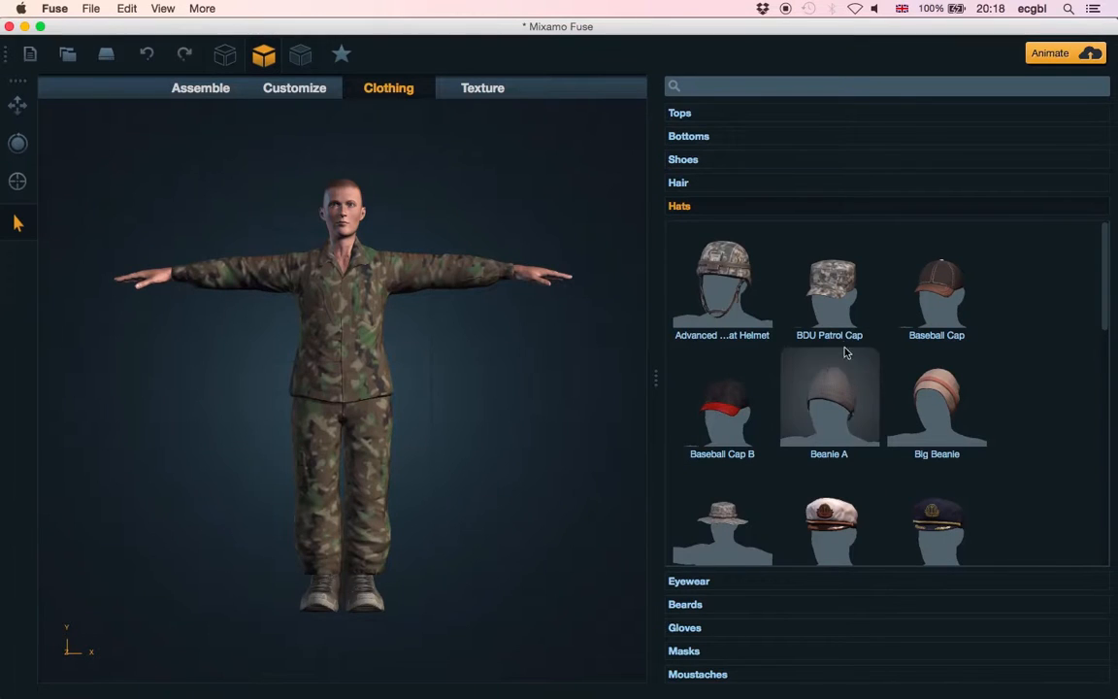
click(949, 310)
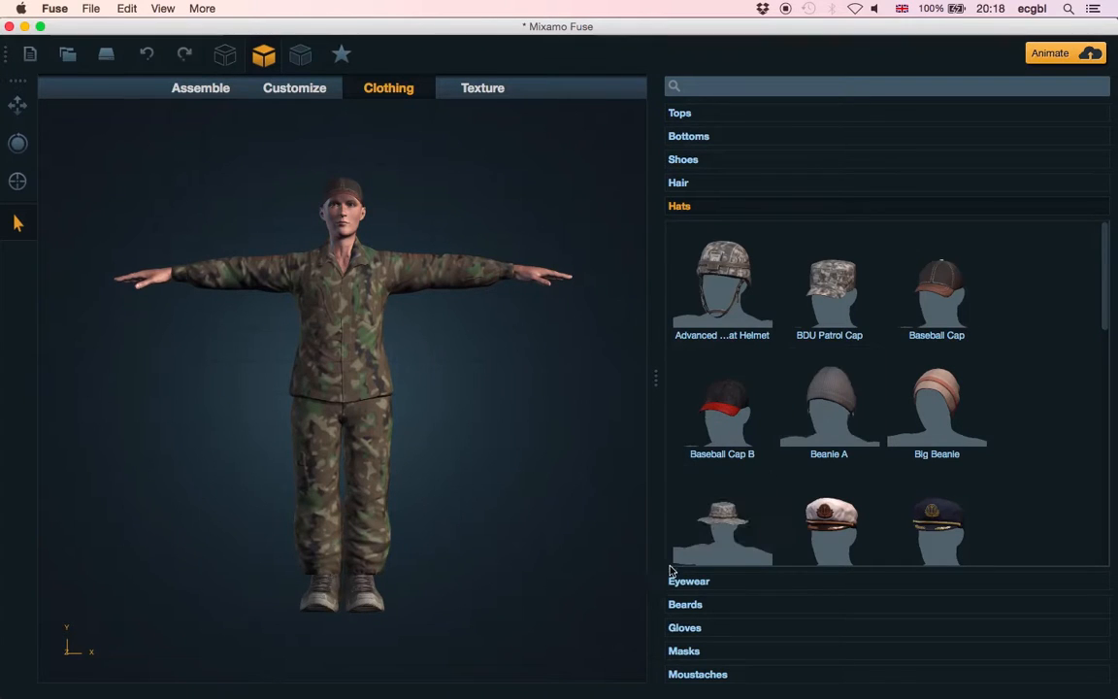
Give the character the Alpha Chin Strap beard and the Alpha Handlebar moustache
click(678, 602)
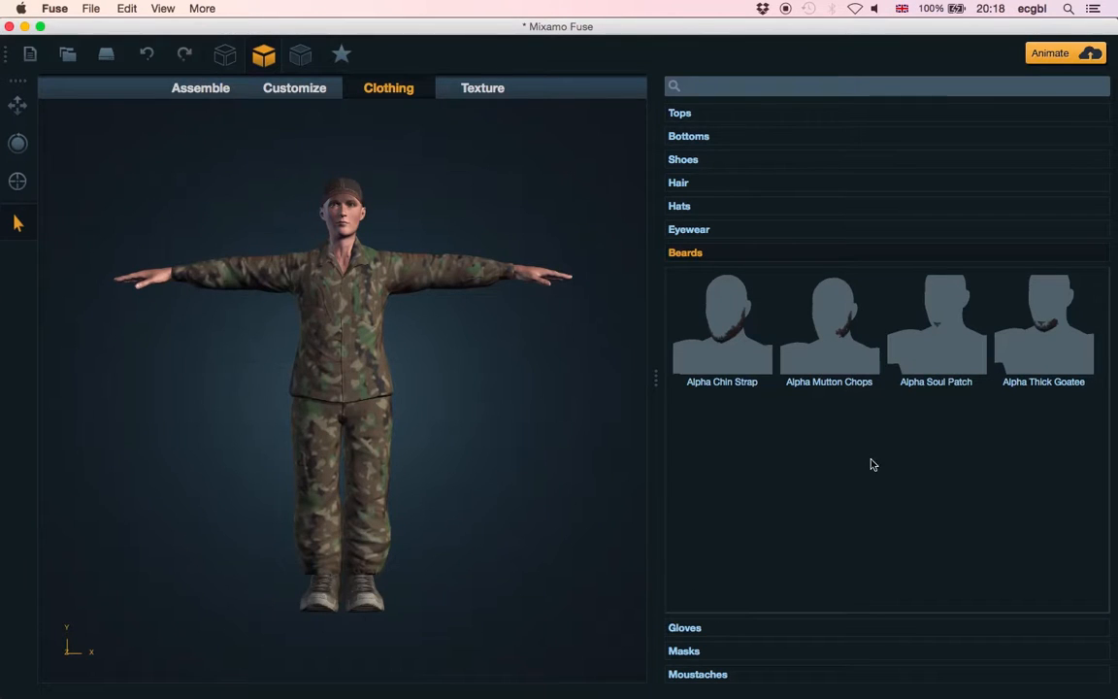
click(1050, 312)
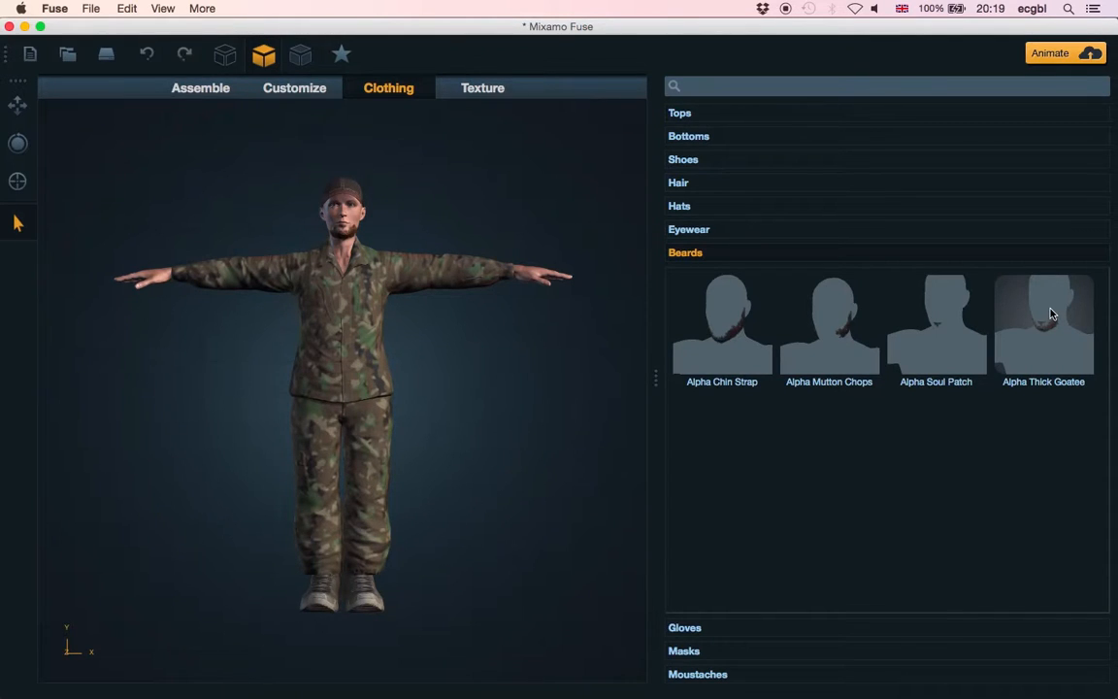
click(746, 323)
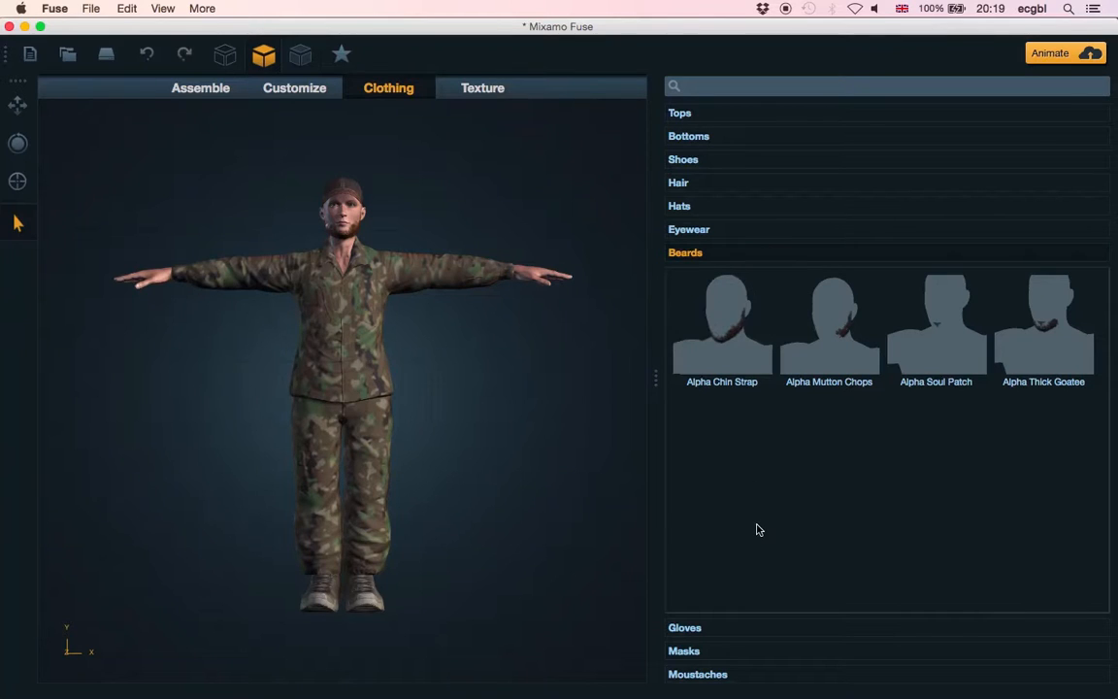
click(706, 678)
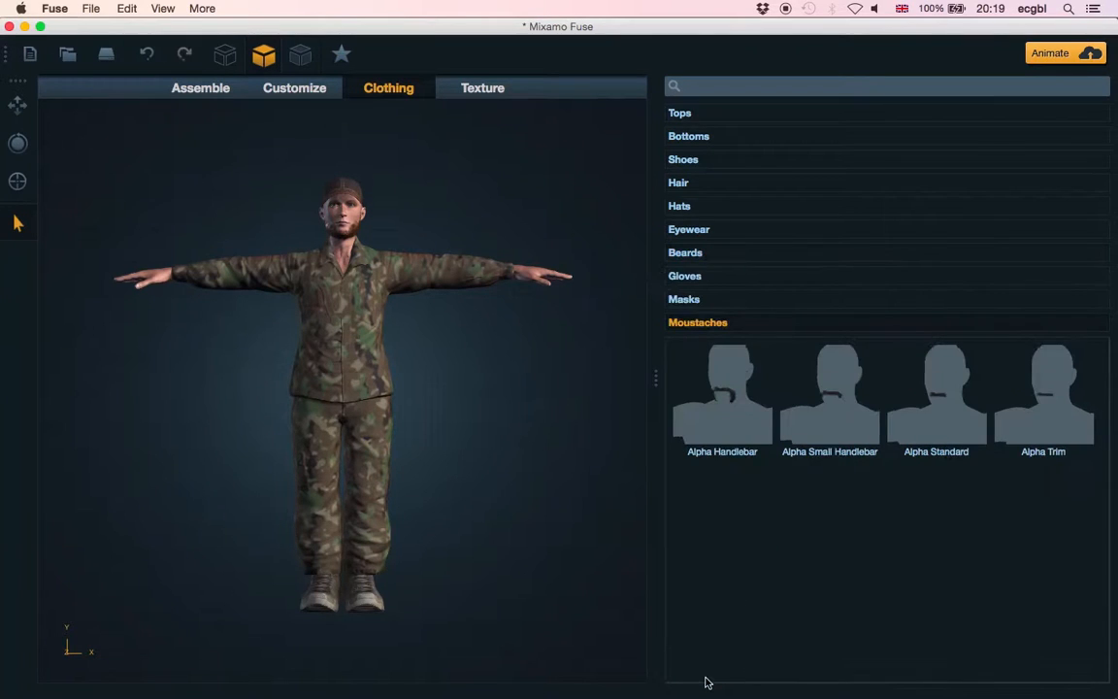
click(748, 411)
Adjust the forearms by setting Elbows Inward / Outward to -43 and Forearm Small / Big to -36
click(515, 94)
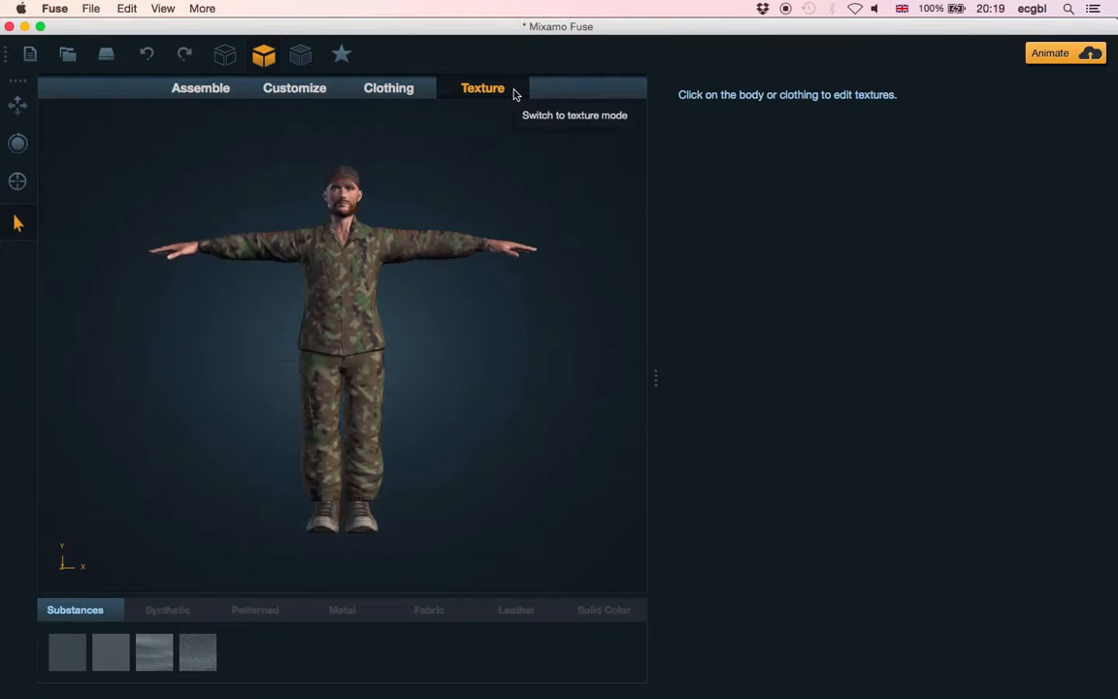
click(320, 89)
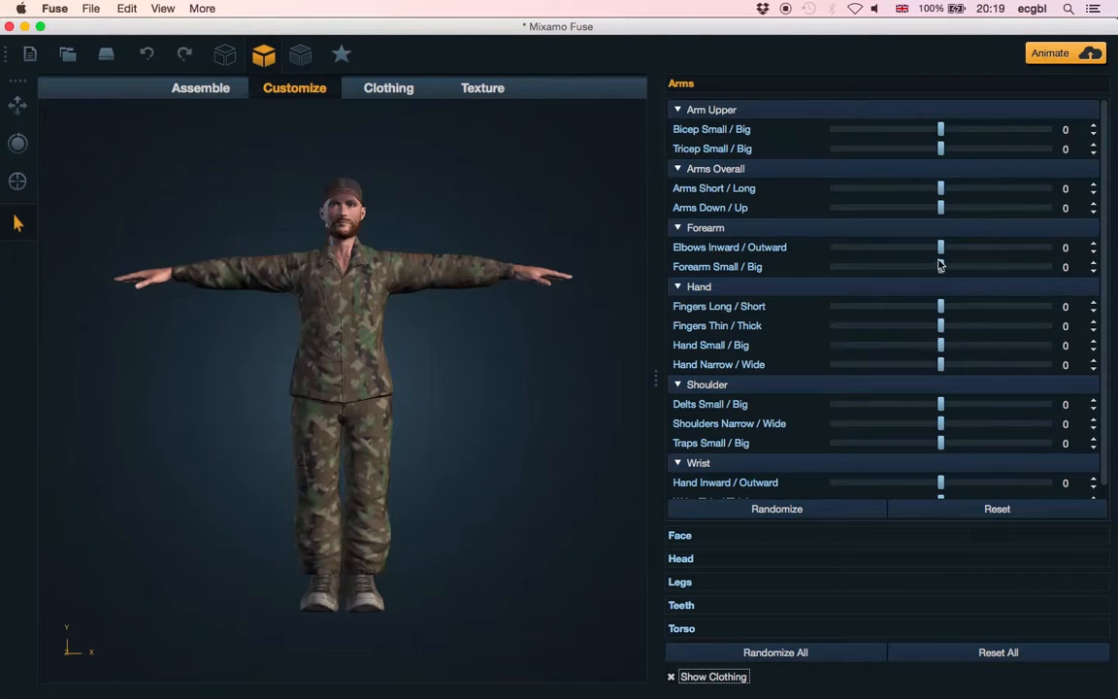
drag(941, 247, 901, 269)
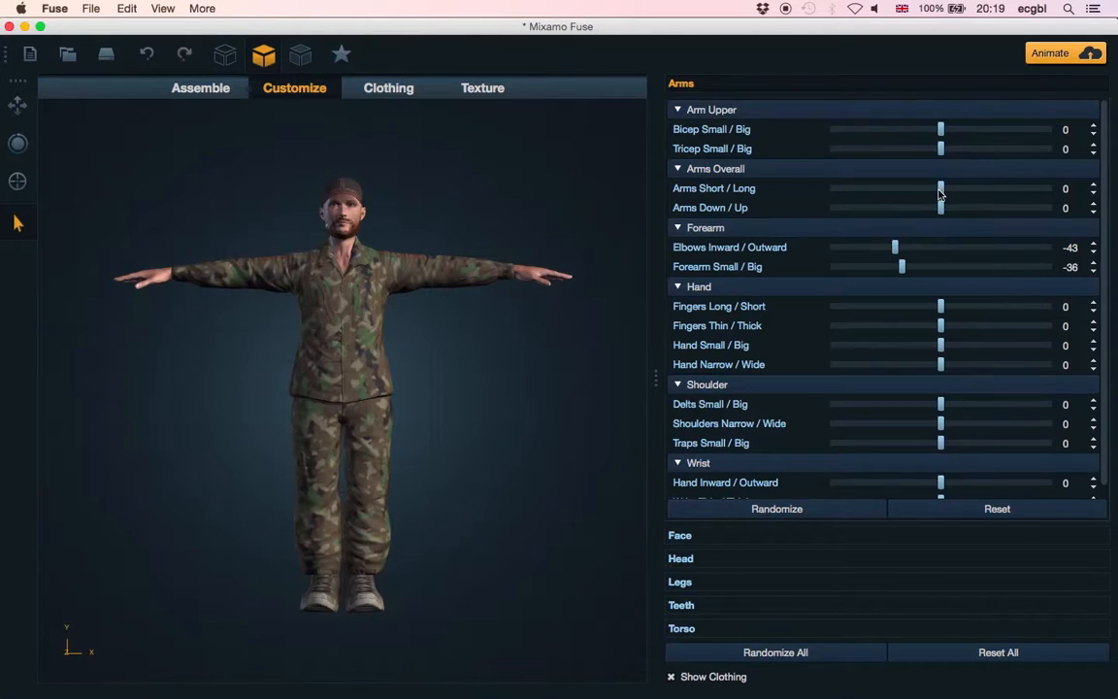
Set Arms Short / Long to -38 and upload the character to Mixamo for animation
drag(940, 190, 897, 193)
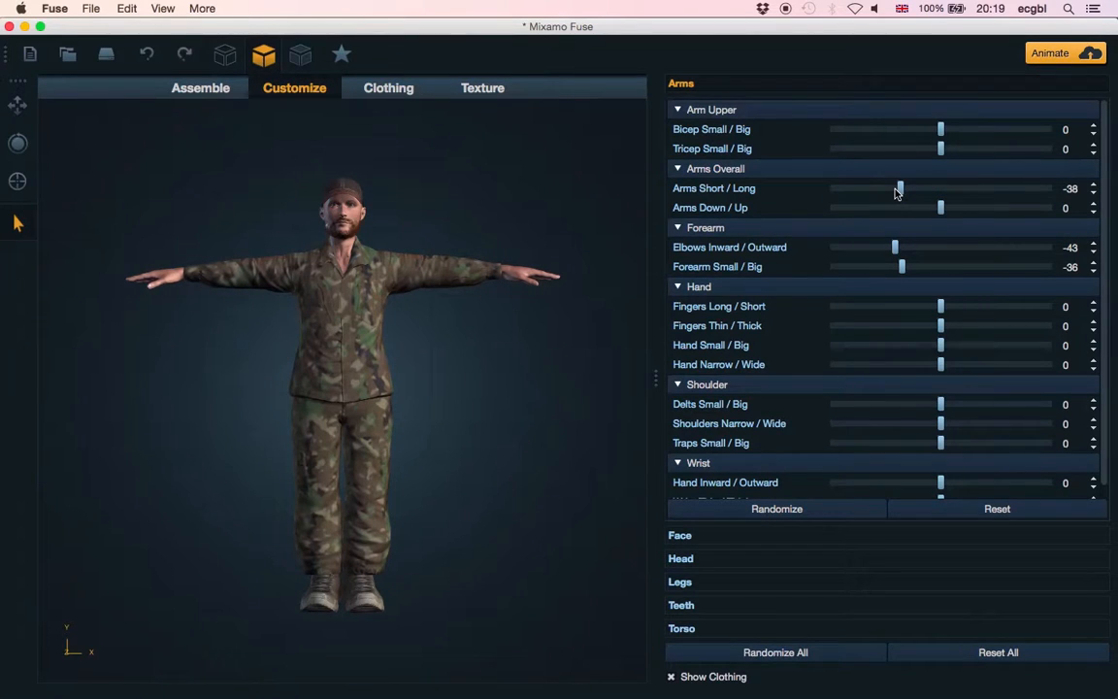
click(1052, 54)
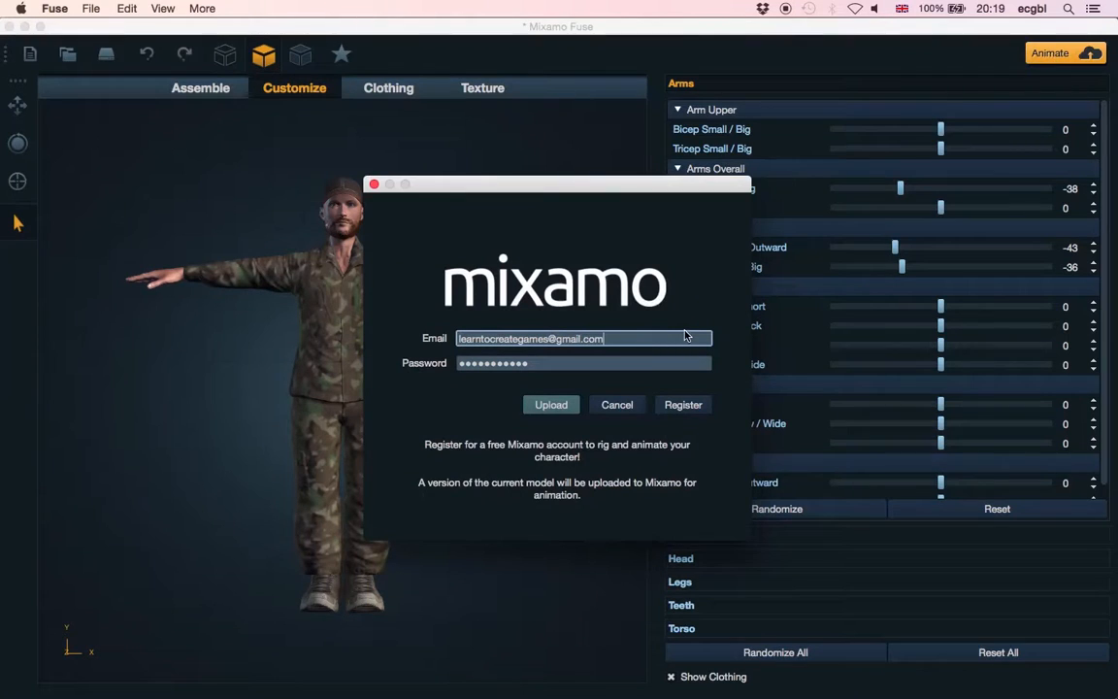
click(552, 406)
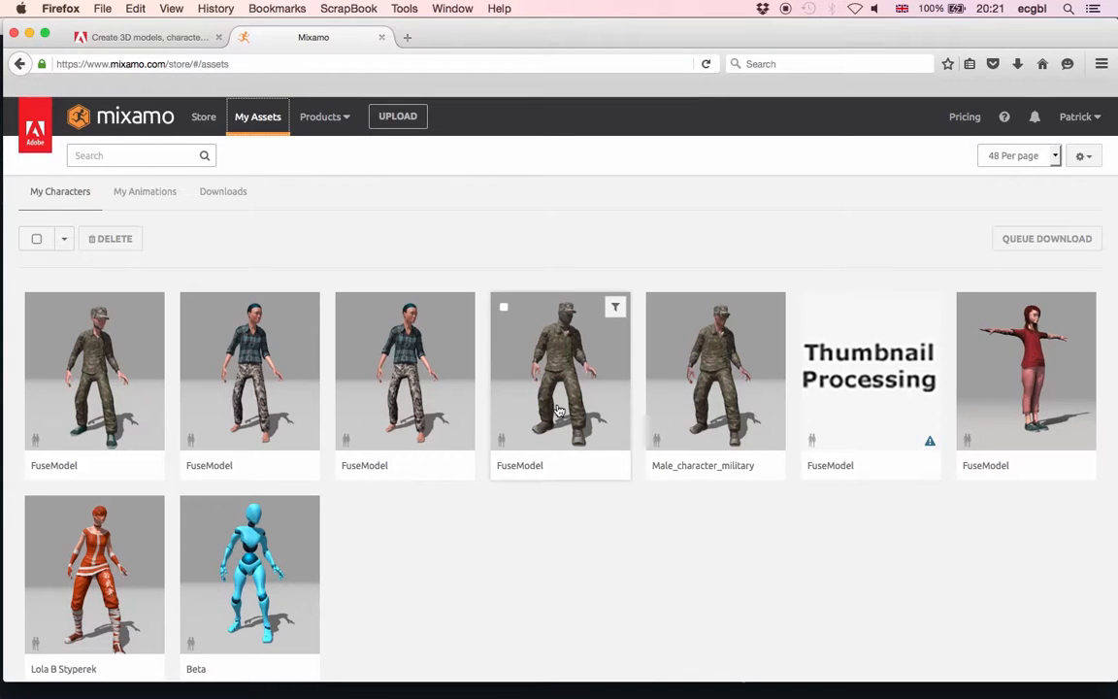
Finish auto-rigging the uploaded character with Facial Blendshapes disabled and the Standard Skeleton (65), and inspect it among the owned assets
click(559, 411)
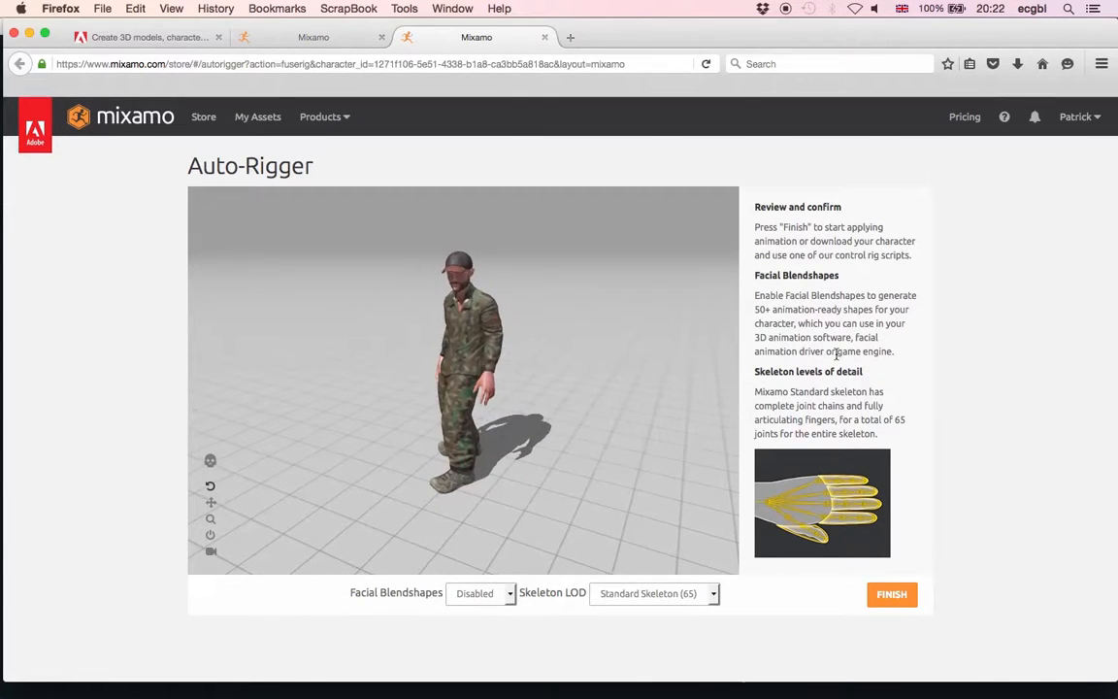
click(890, 595)
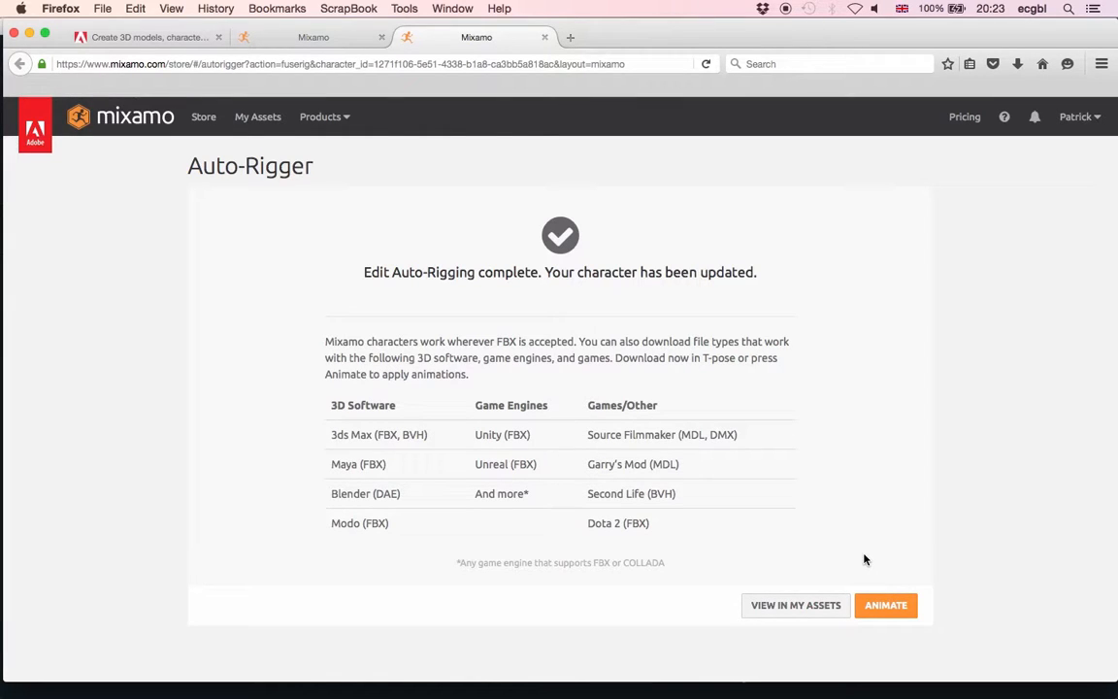
click(818, 606)
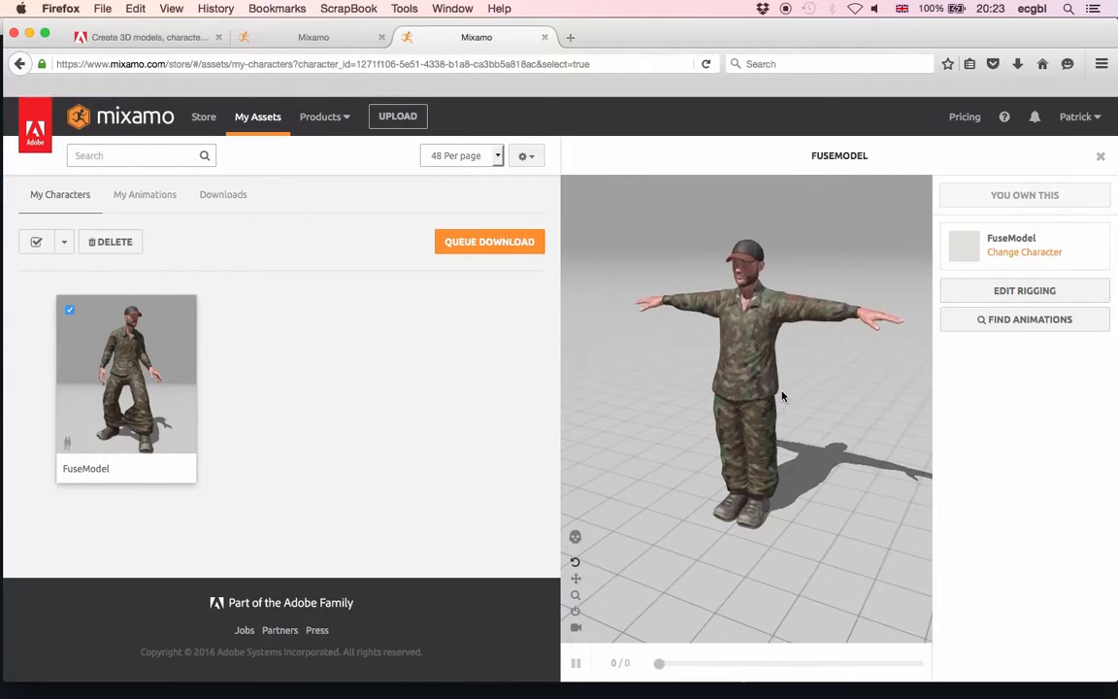
drag(782, 392, 854, 366)
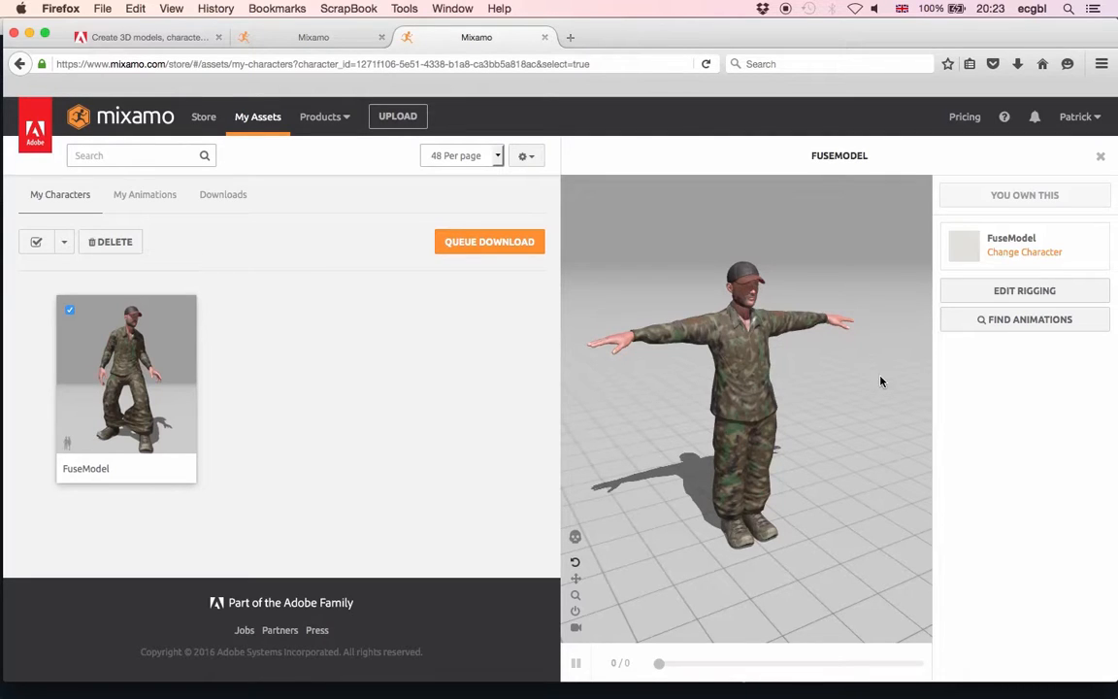
Find animations for the character with the search term run across all product types, and apply Running with In Place enabled
click(981, 323)
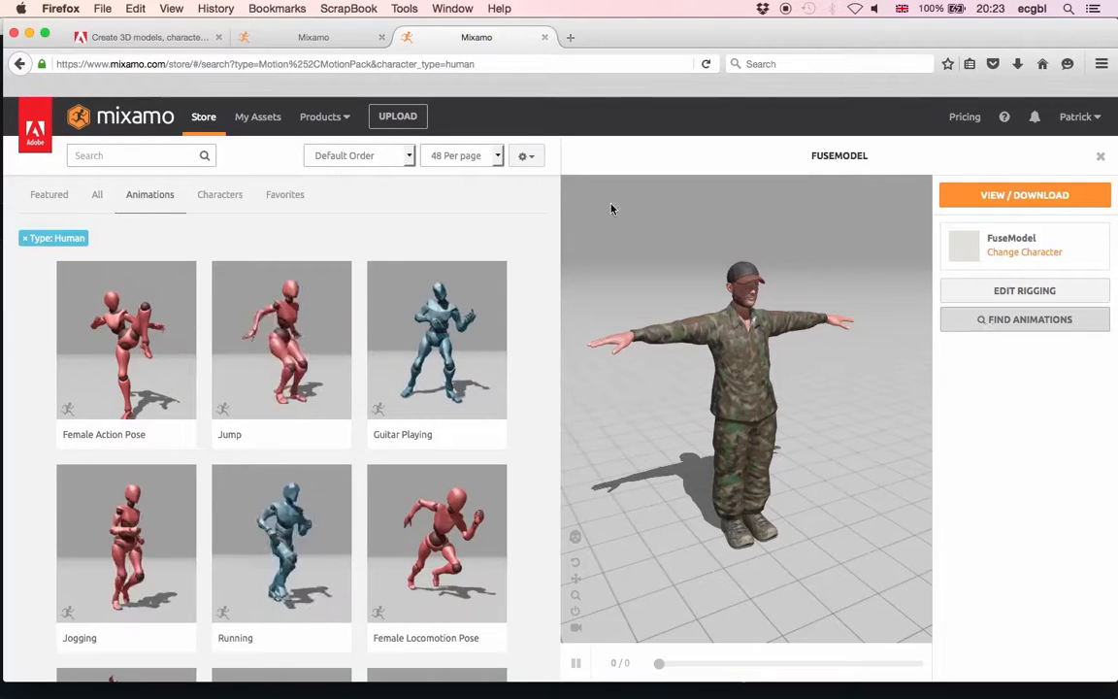
click(91, 157)
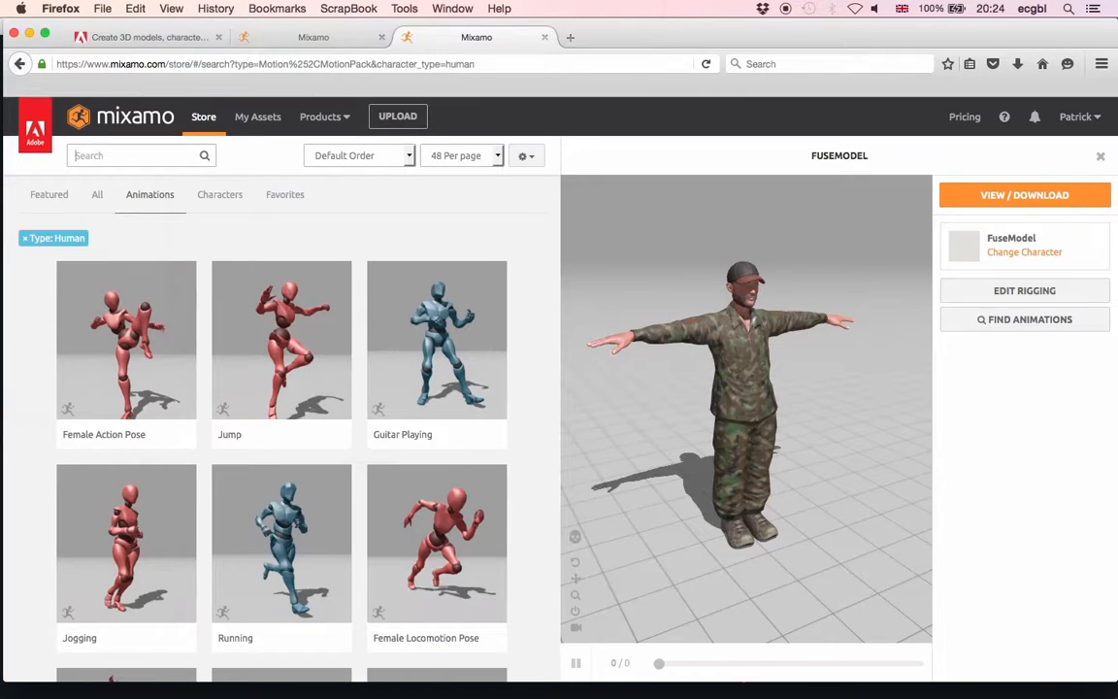
text(run)
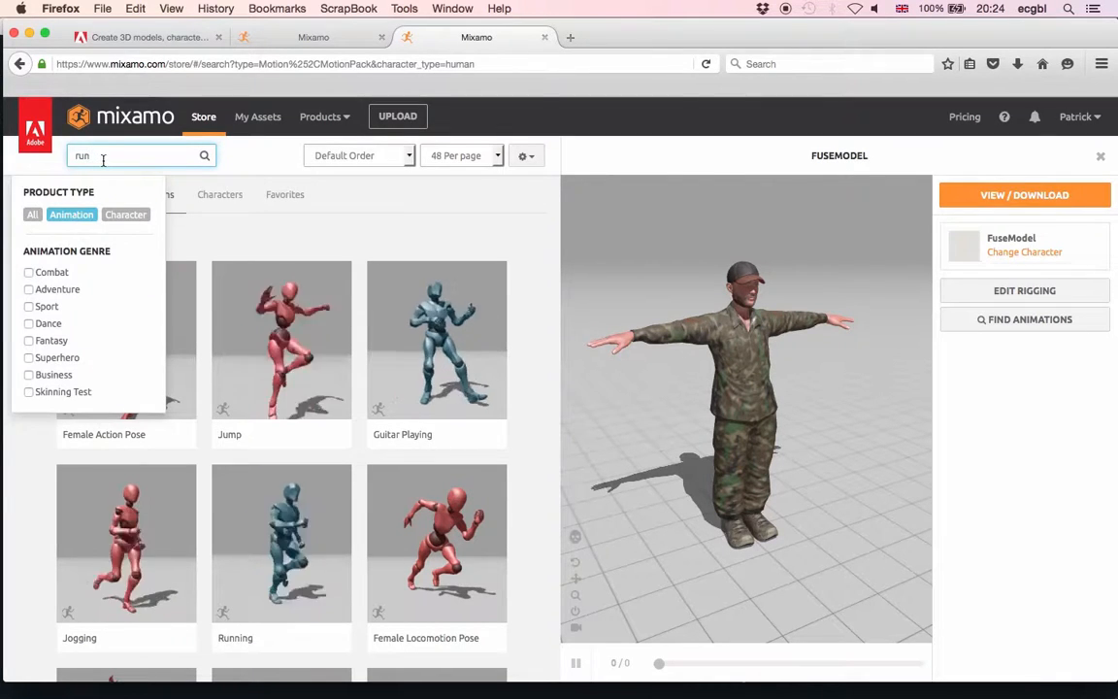
click(34, 216)
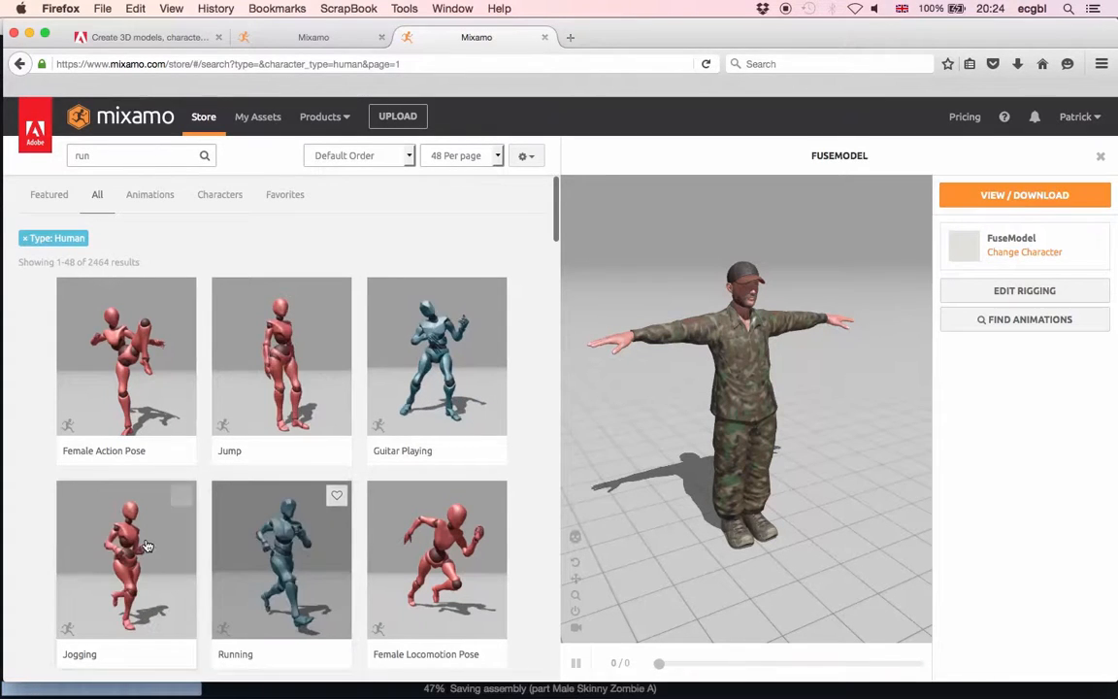
click(296, 538)
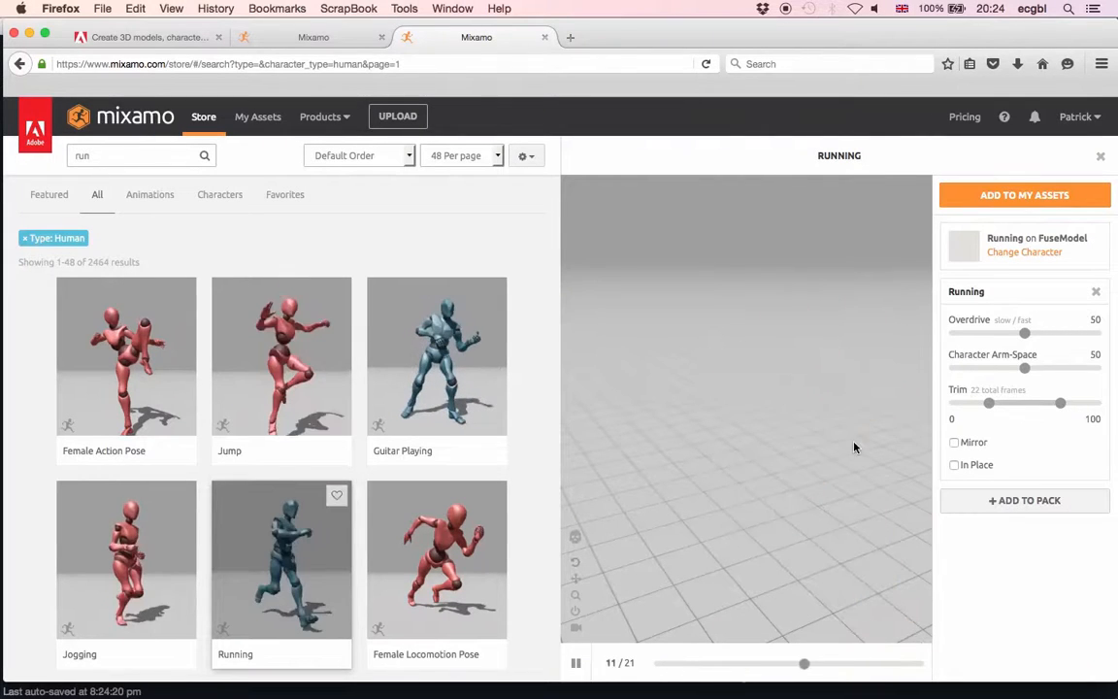
click(954, 466)
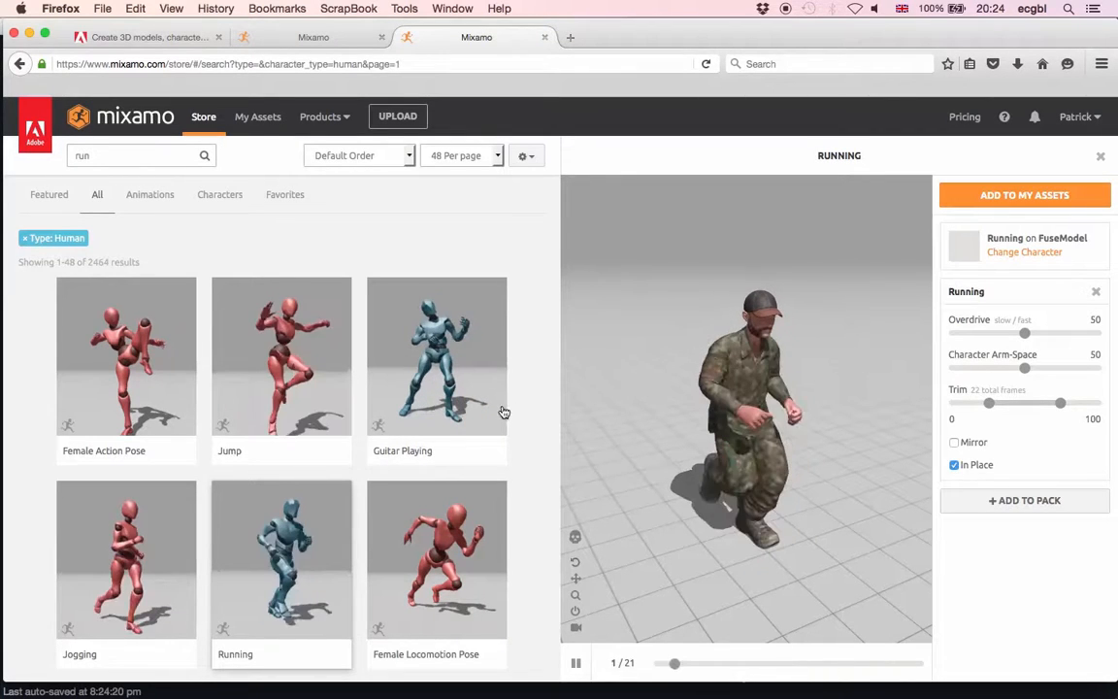
Put the in-place Running animation in a pack and add it to the owned assets
scroll(503, 412, down, 2)
scroll(502, 411, down, 2)
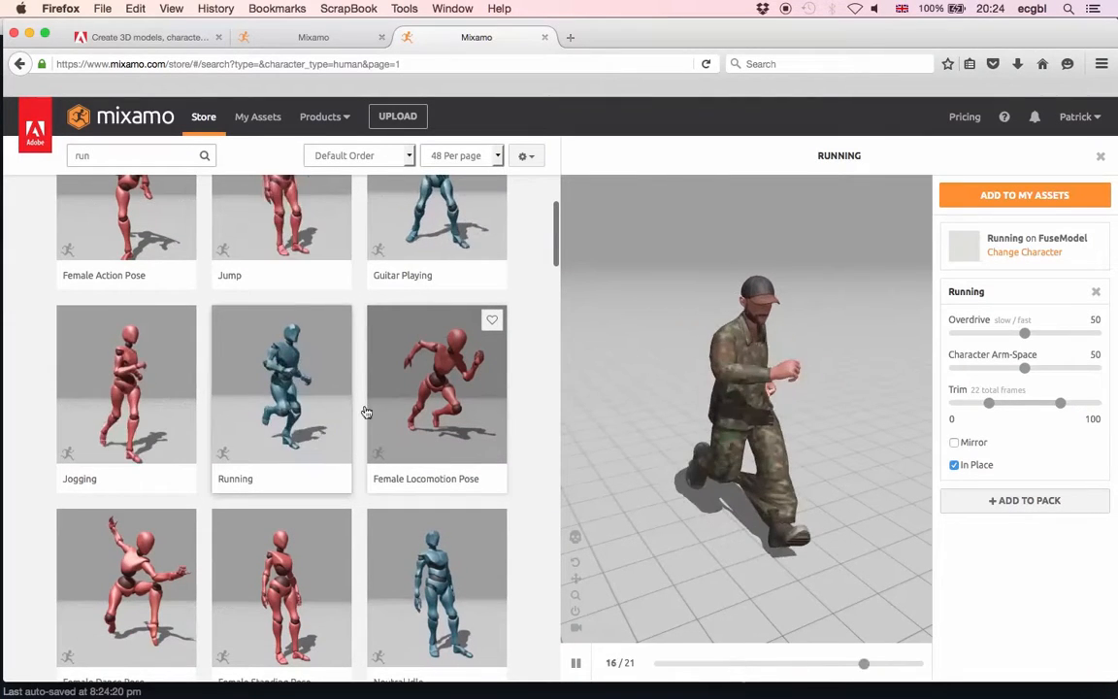
scroll(296, 395, down, 1)
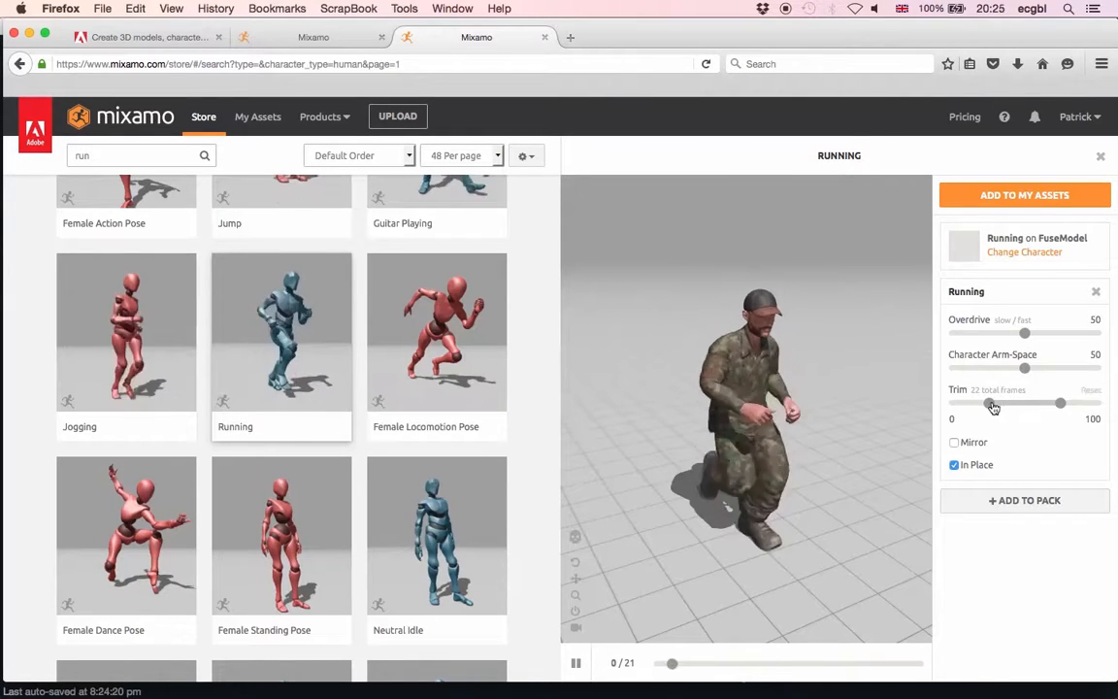
click(1007, 501)
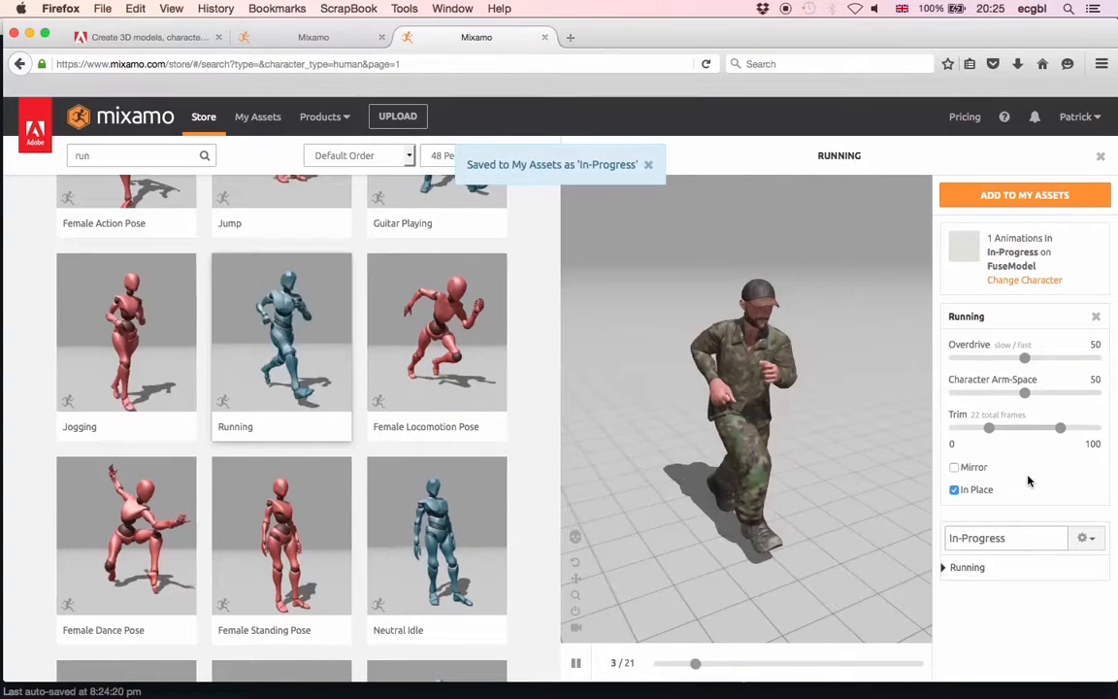
click(1037, 197)
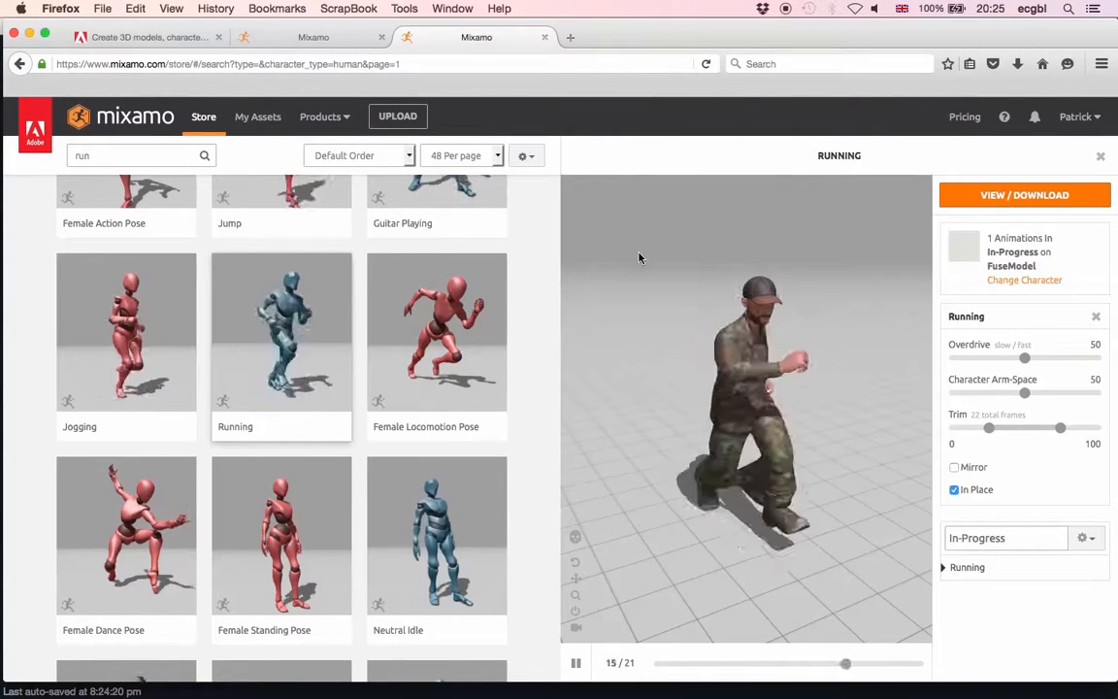
scroll(531, 260, up, 3)
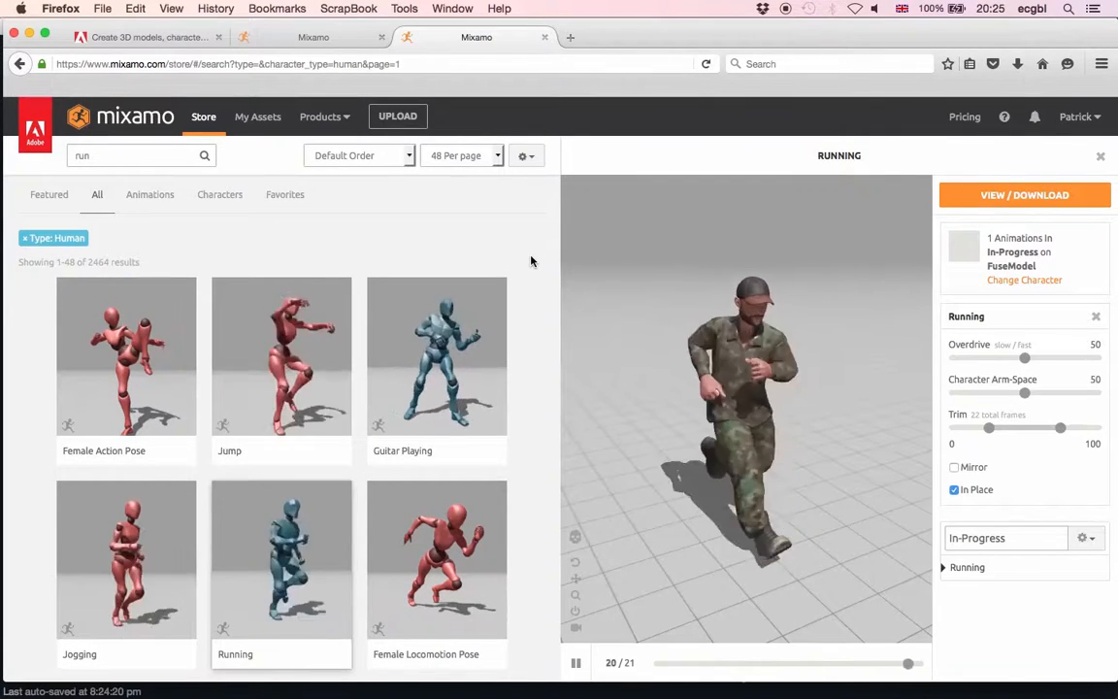
click(105, 156)
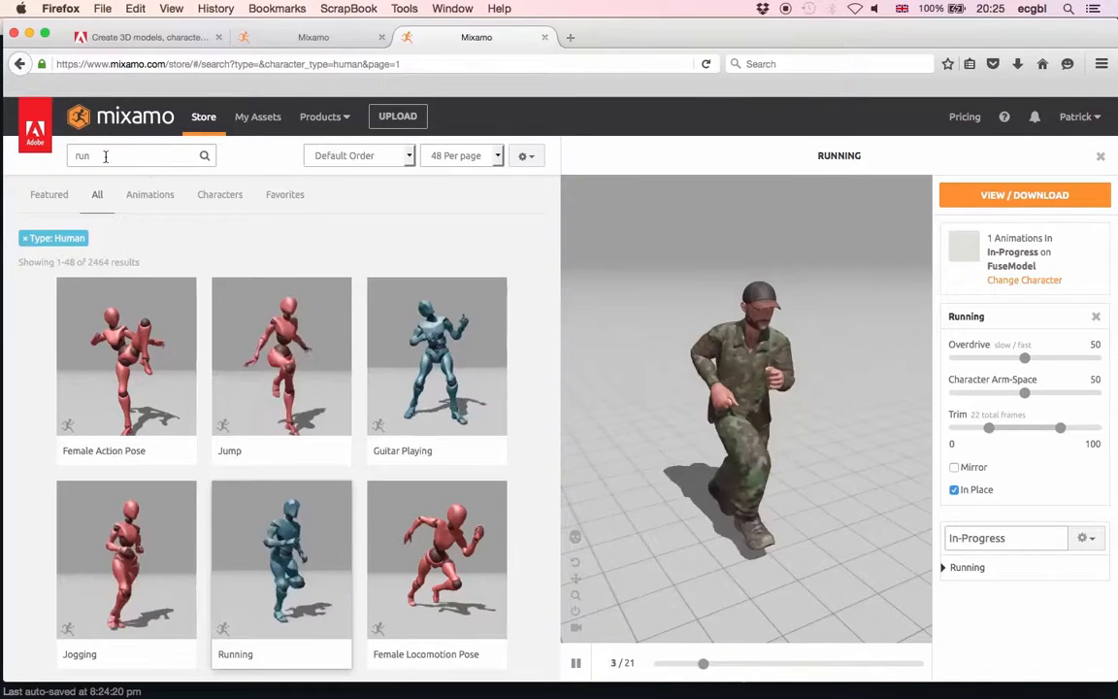
double_click(106, 156)
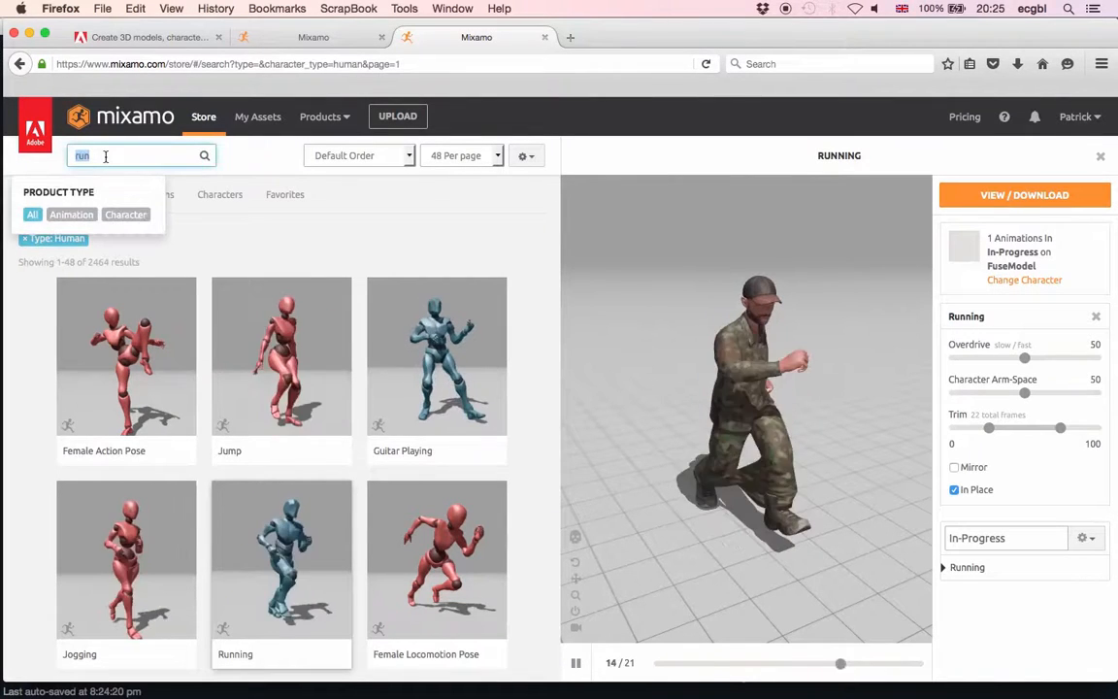
text(punch)
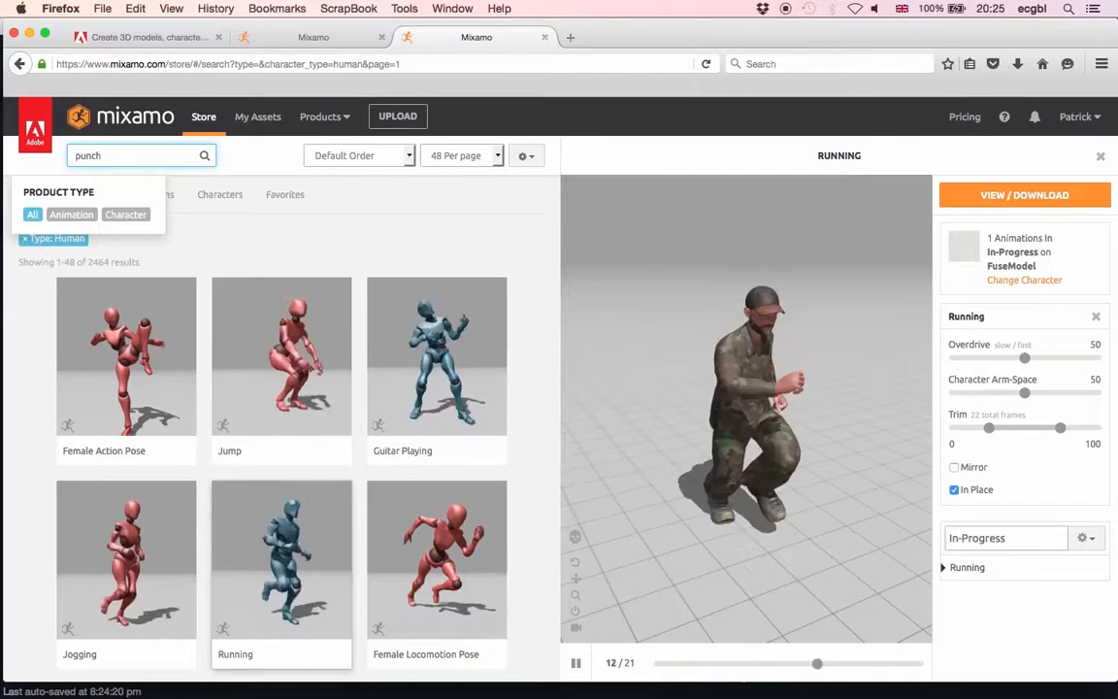
key(BackSpace)
key(BackSpace)
key(BackSpace)
key(BackSpace)
key(BackSpace)
text(a)
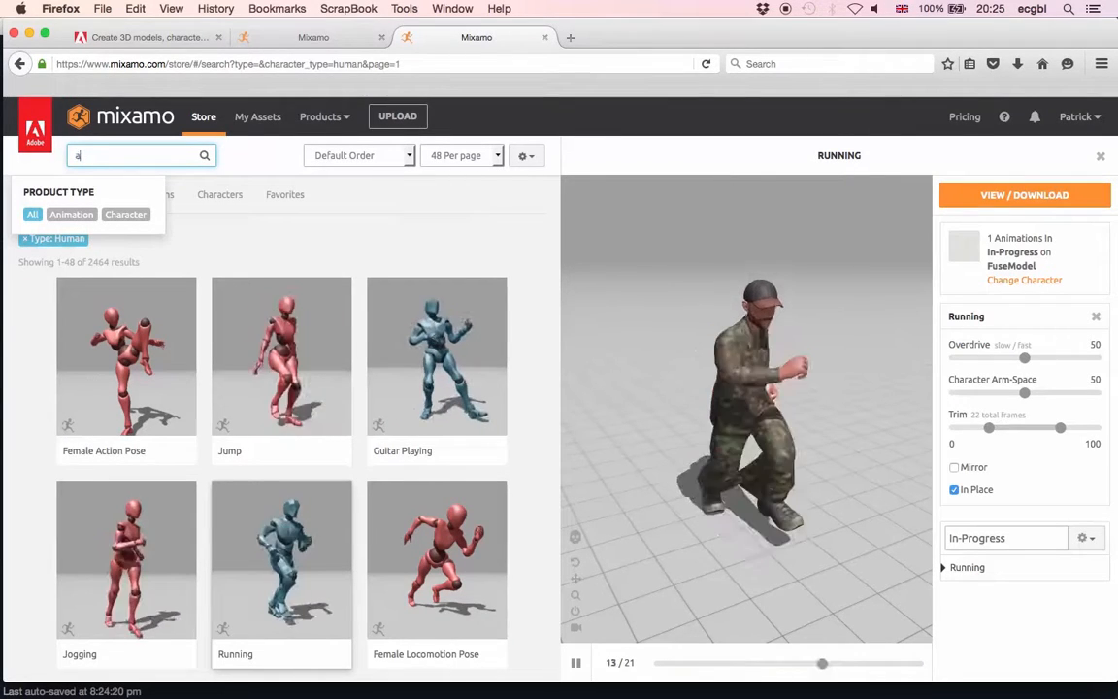
Enter dance as the store search term and filter by the Animation product type and the Dance genre
text(dance)
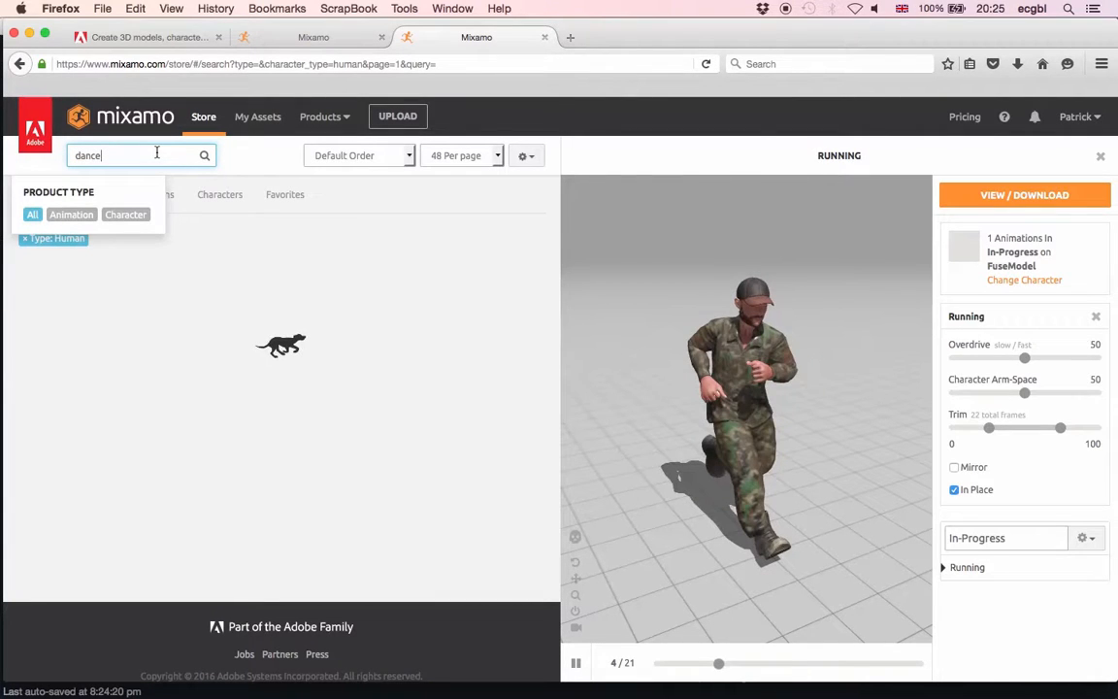
click(71, 214)
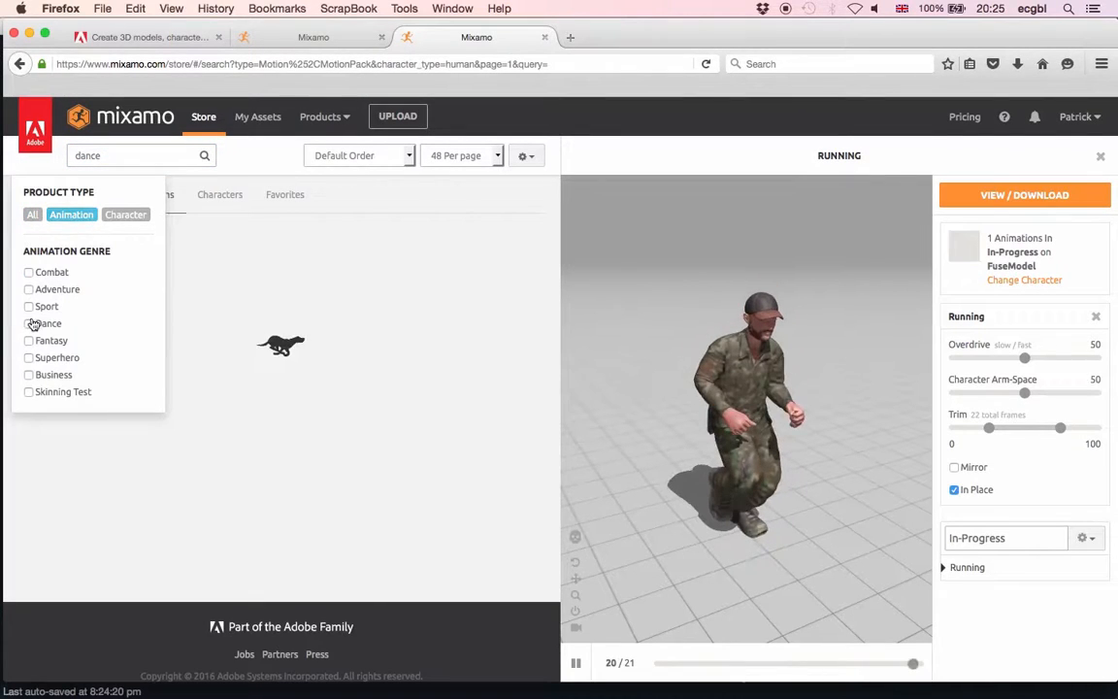
click(30, 323)
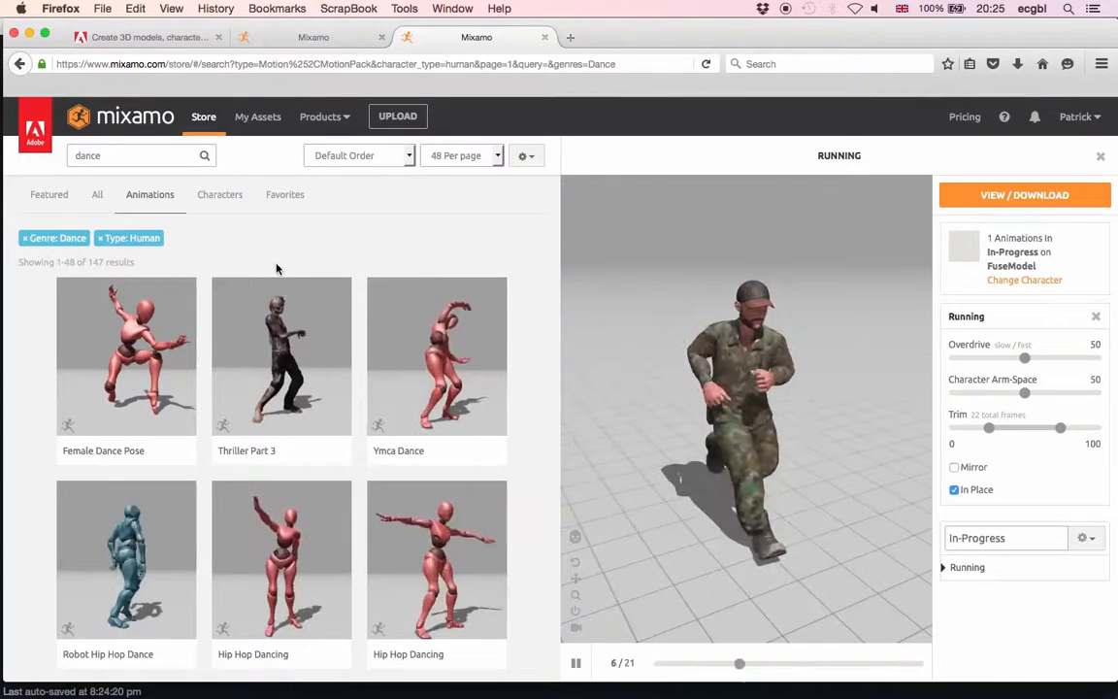
Apply the Hip Hop Dancing animation next to Robot Hip Hop Dance, add it to the owned assets and view it there
click(281, 550)
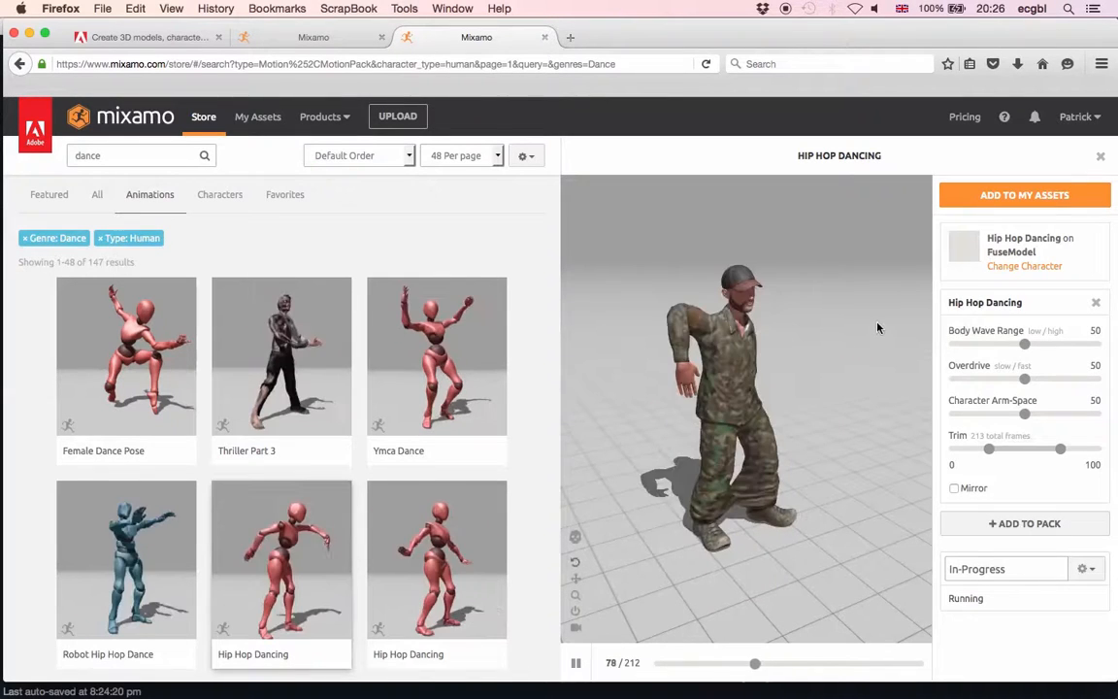
click(1024, 197)
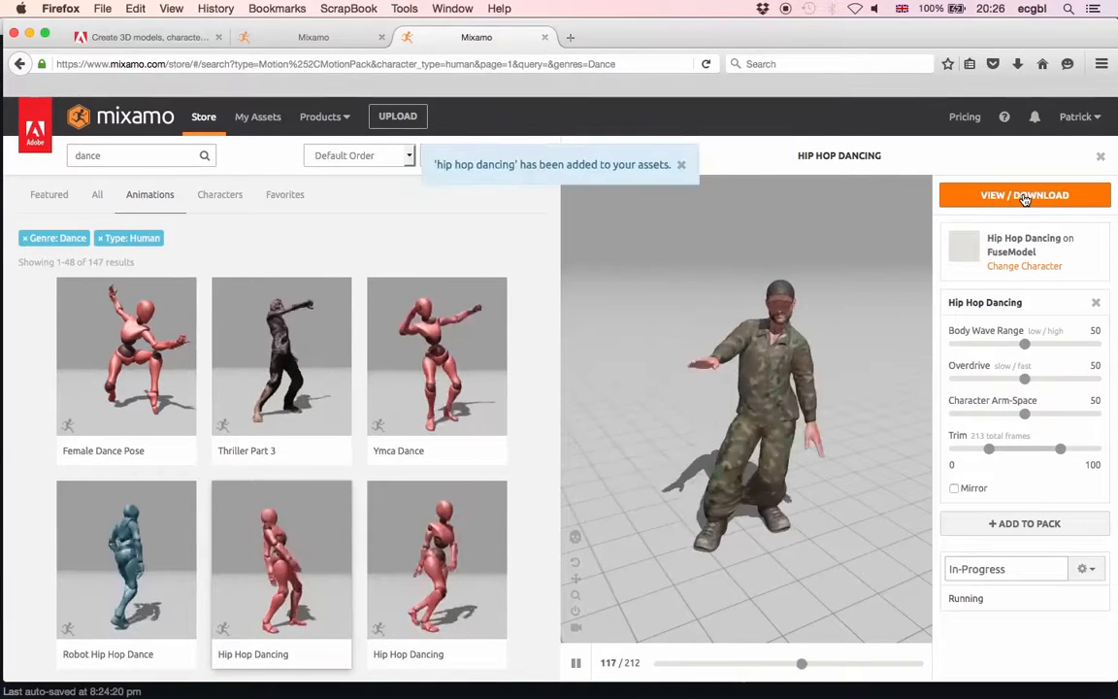
click(986, 199)
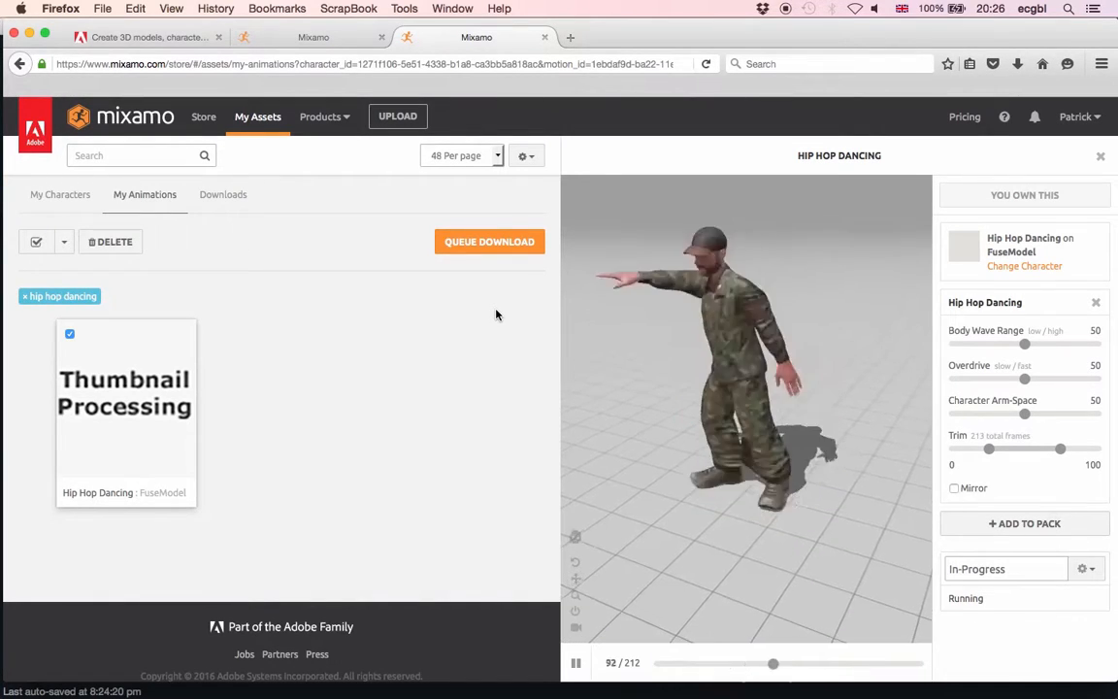
Queue the Hip Hop Dancing animation for download in FBX for Unity (.fbx) format, with skin, at 30 frames per second
click(491, 243)
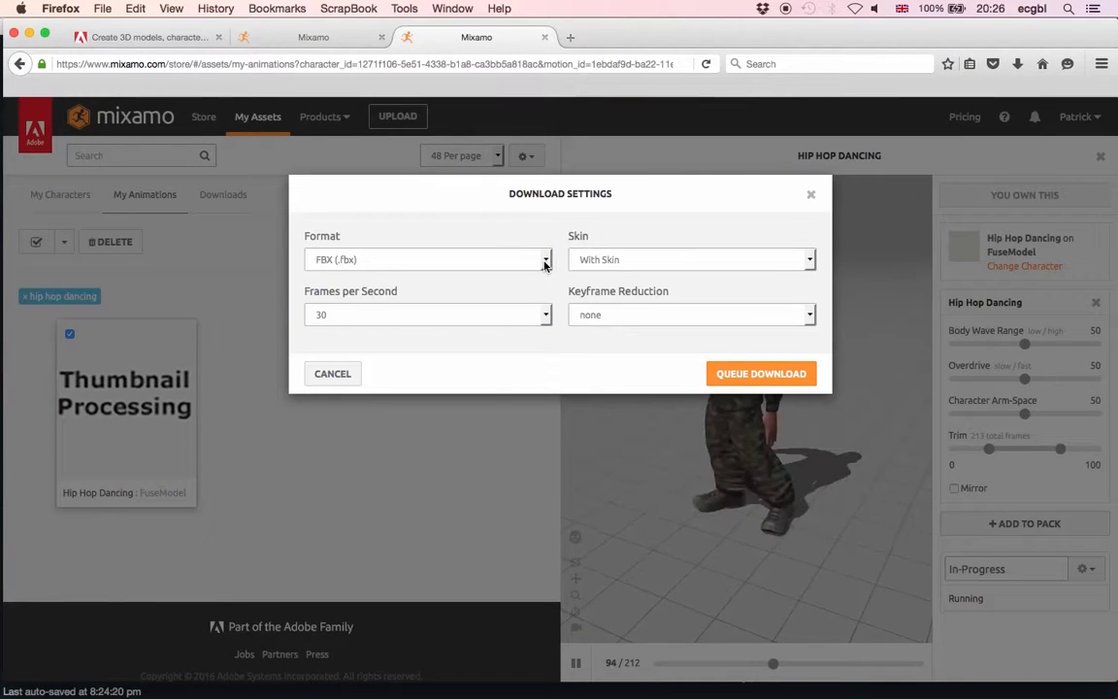
click(544, 260)
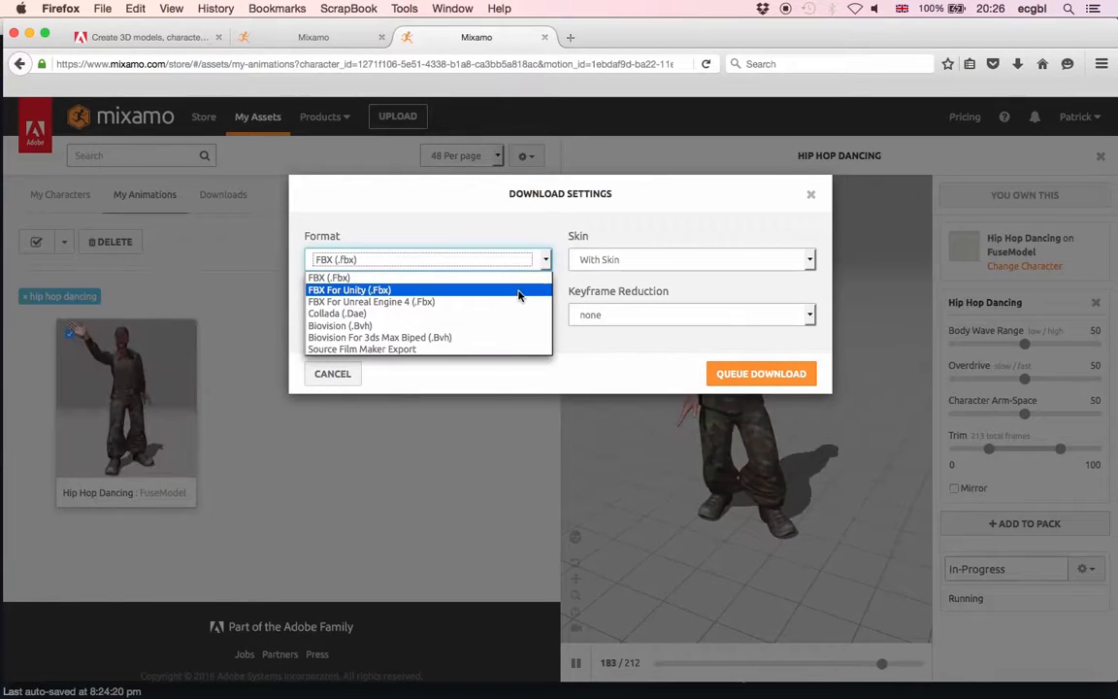
click(518, 291)
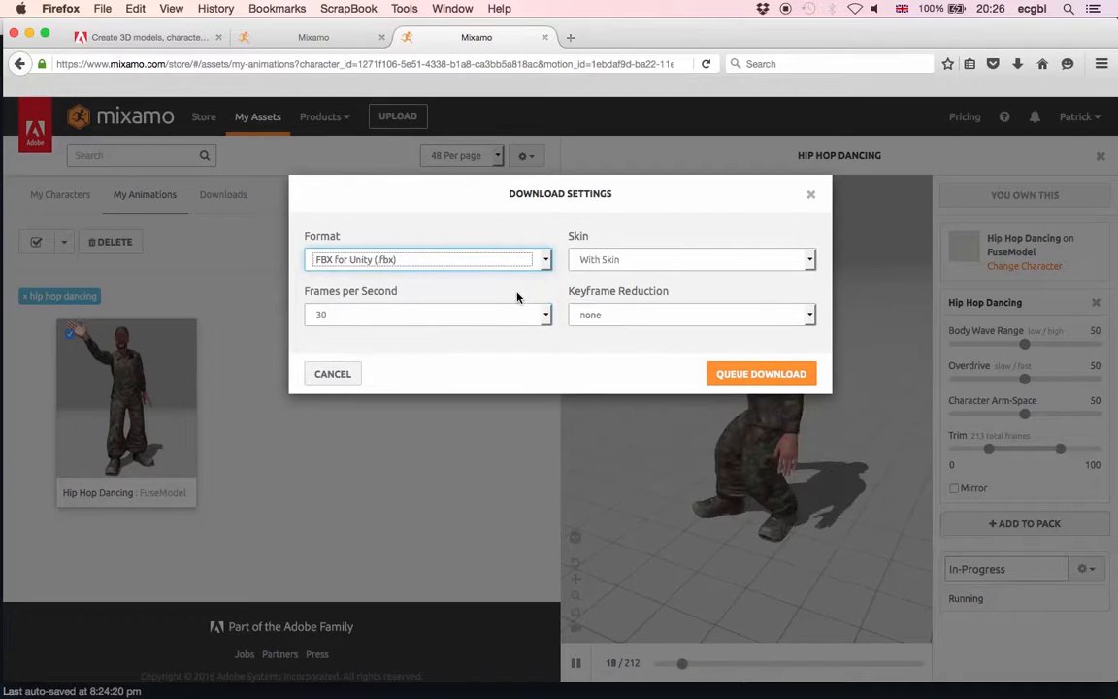
click(748, 375)
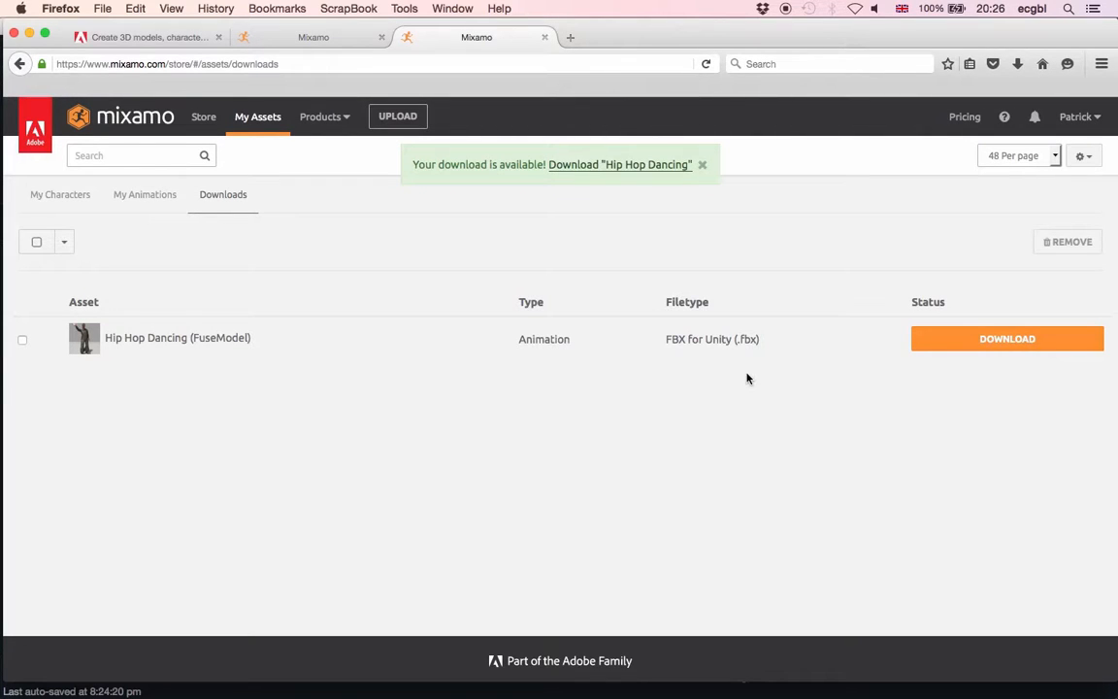
click(966, 339)
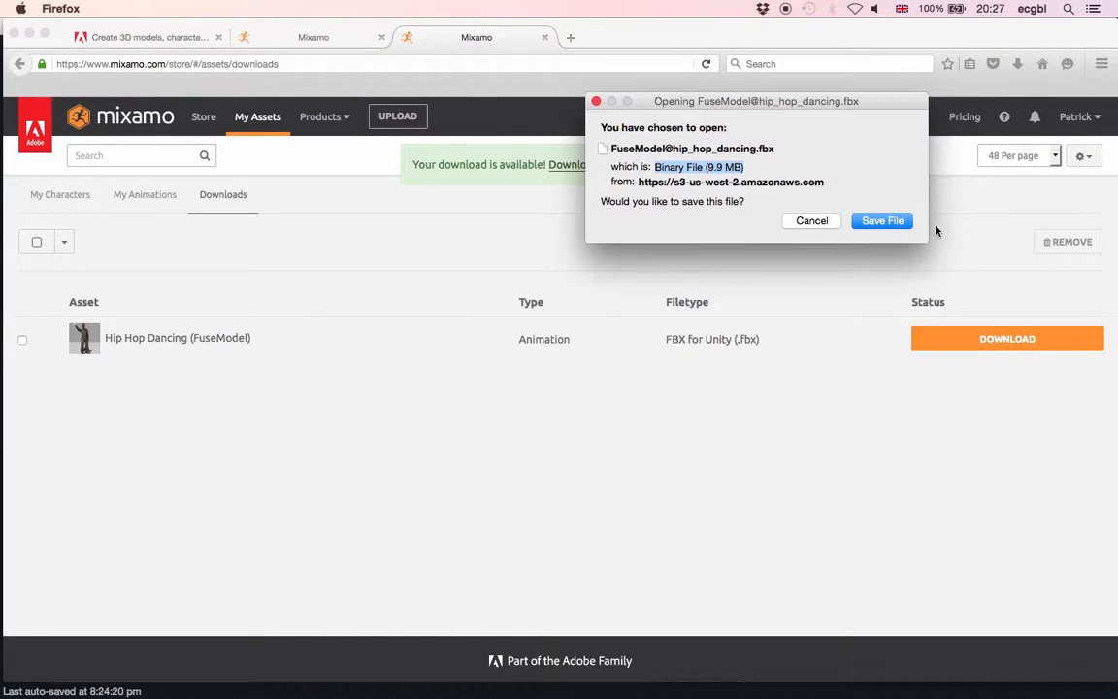
click(893, 224)
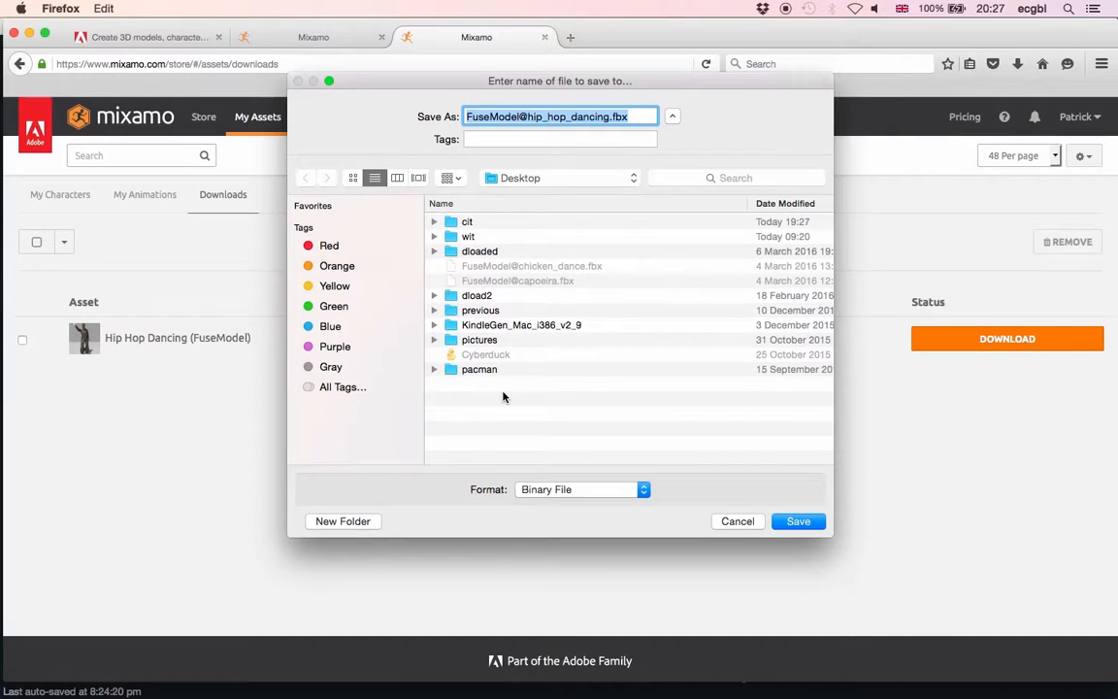
key(super+shift+n)
text(mode)
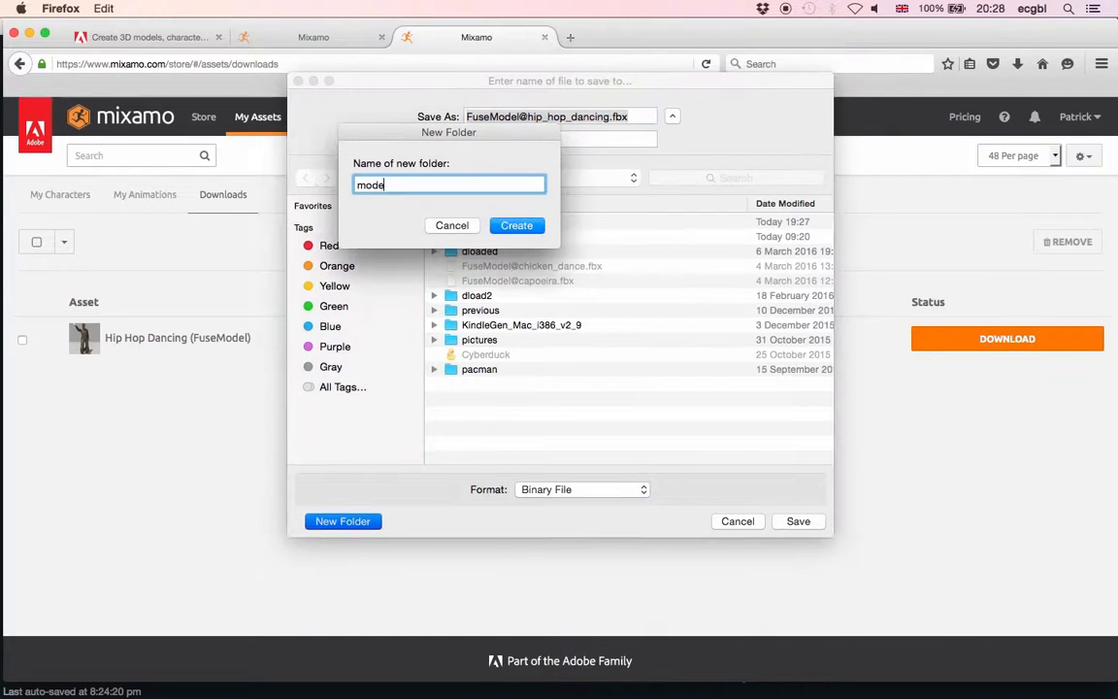
text(ls)
key(Return)
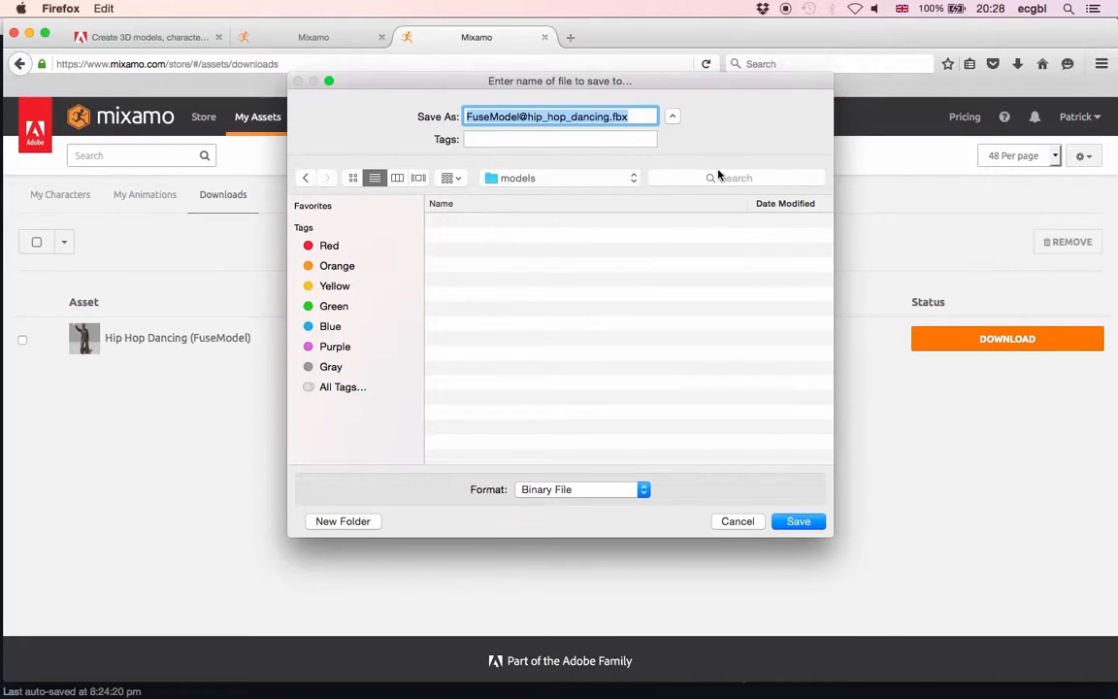
key(Return)
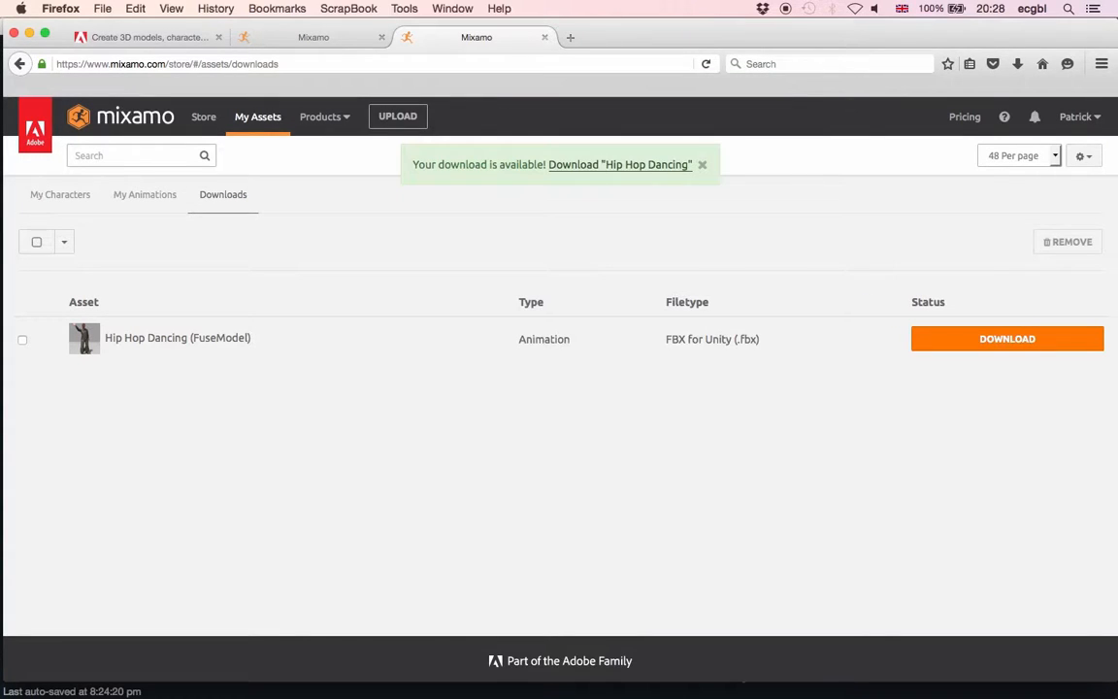